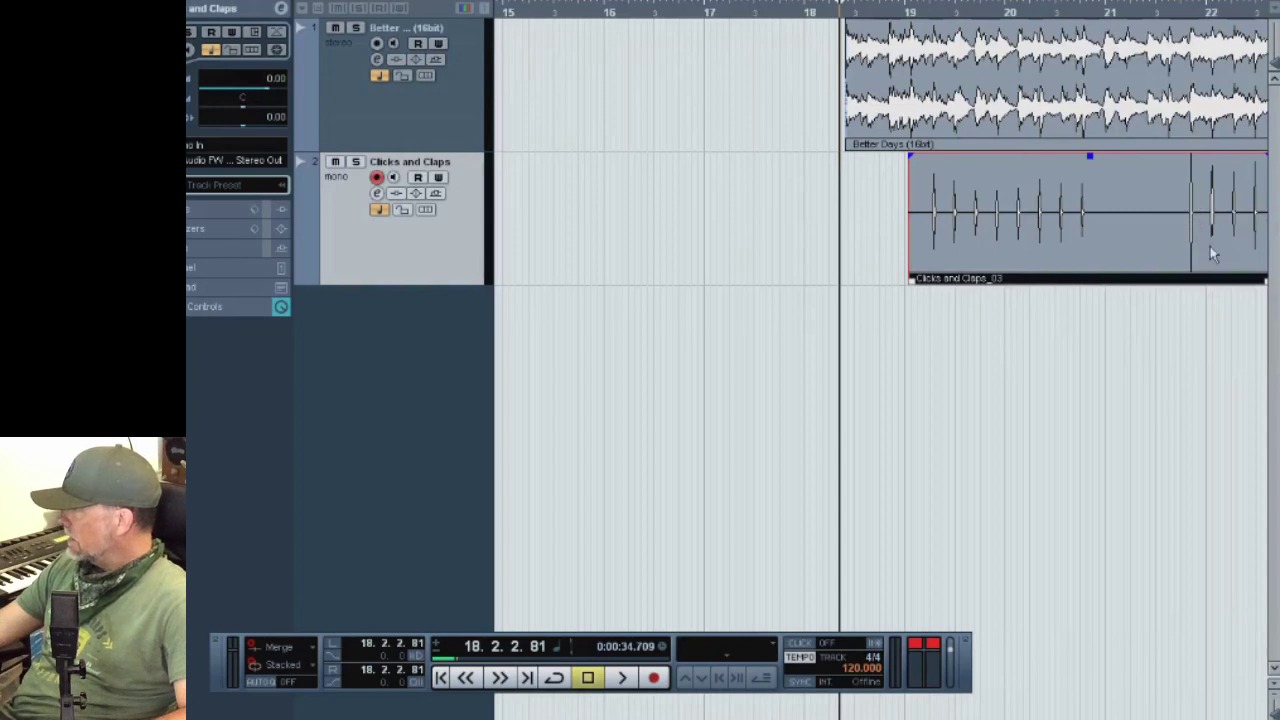
Split the Clicks and Claps recording in the silent gap between the eight clicks and the claps
scroll(880, 330, right, 3)
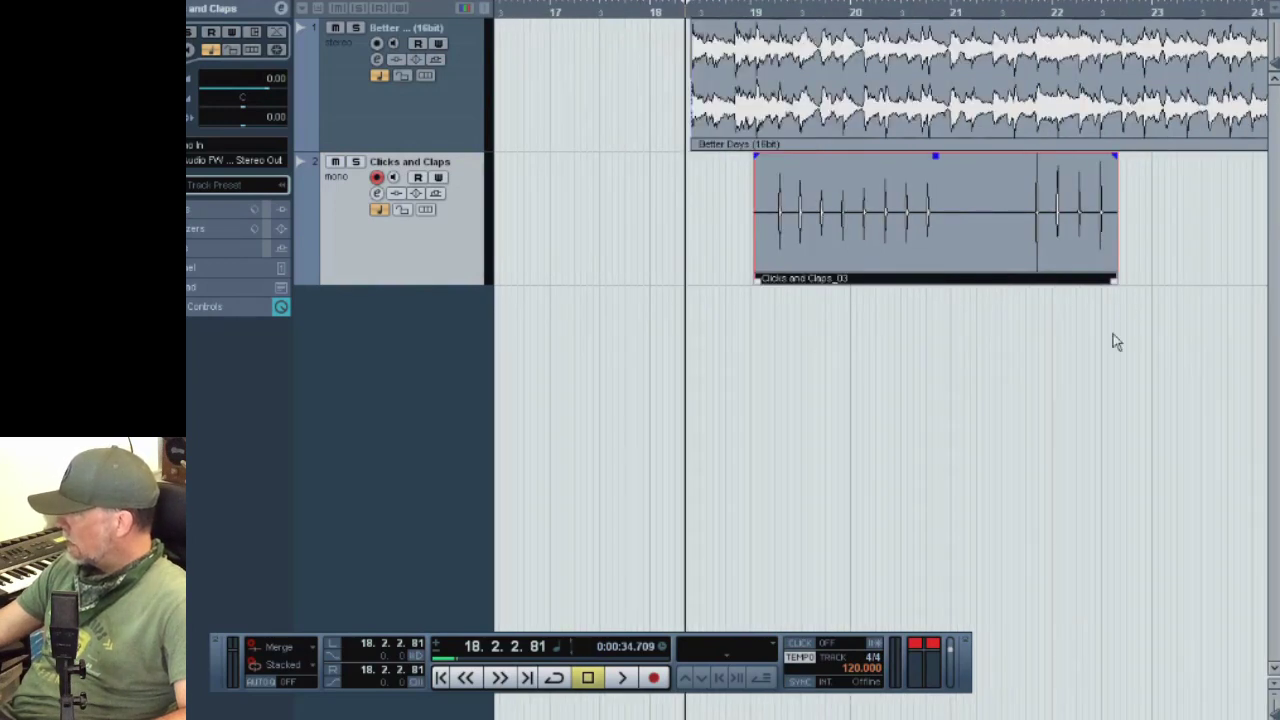
mouse_move(1123, 284)
mouse_down()
mouse_move(1222, 280)
mouse_move(1134, 280)
mouse_up()
right_click(1012, 210)
click(1046, 200)
click(1024, 230)
key(1)
Move the separated claps clip back to about bar 9, well ahead of the song and the clicks
click(1072, 218)
drag(1073, 238, 585, 230)
key(g)
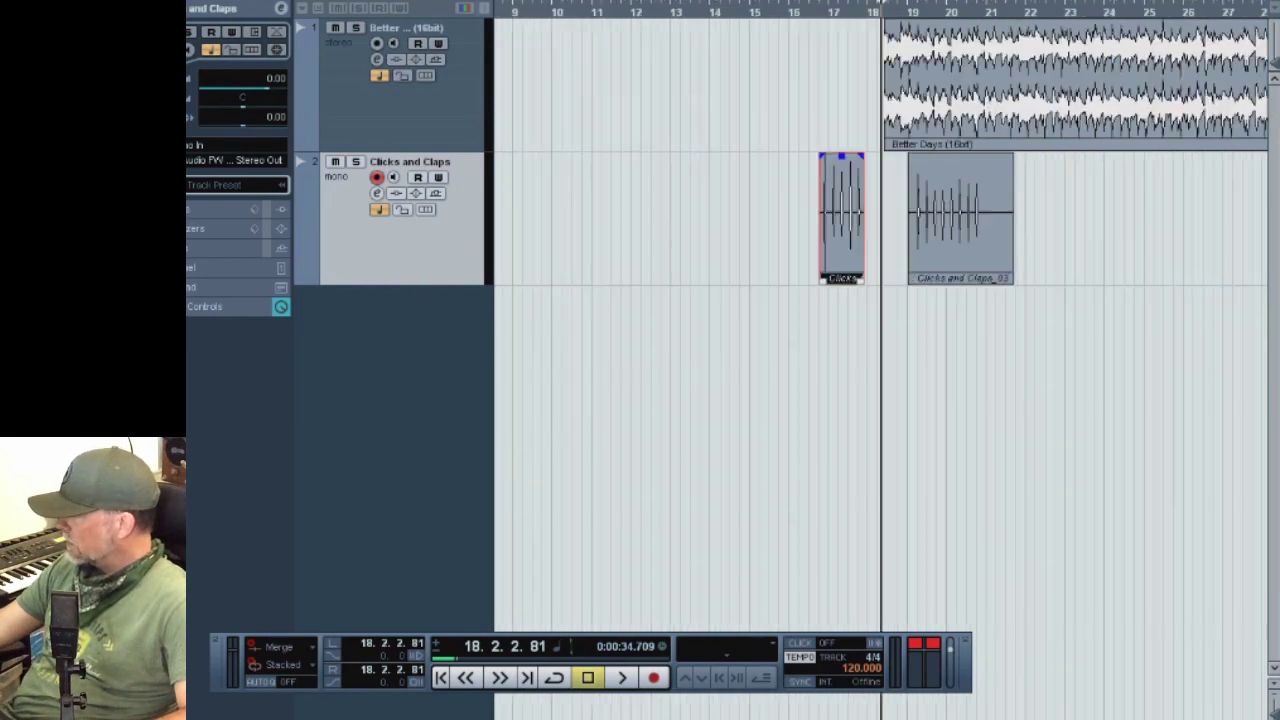
drag(838, 226, 527, 231)
Move the clicks clip earlier so its last click falls close to the start of the Better Days audio
click(907, 12)
key(h)
key(h)
key(h)
key(h)
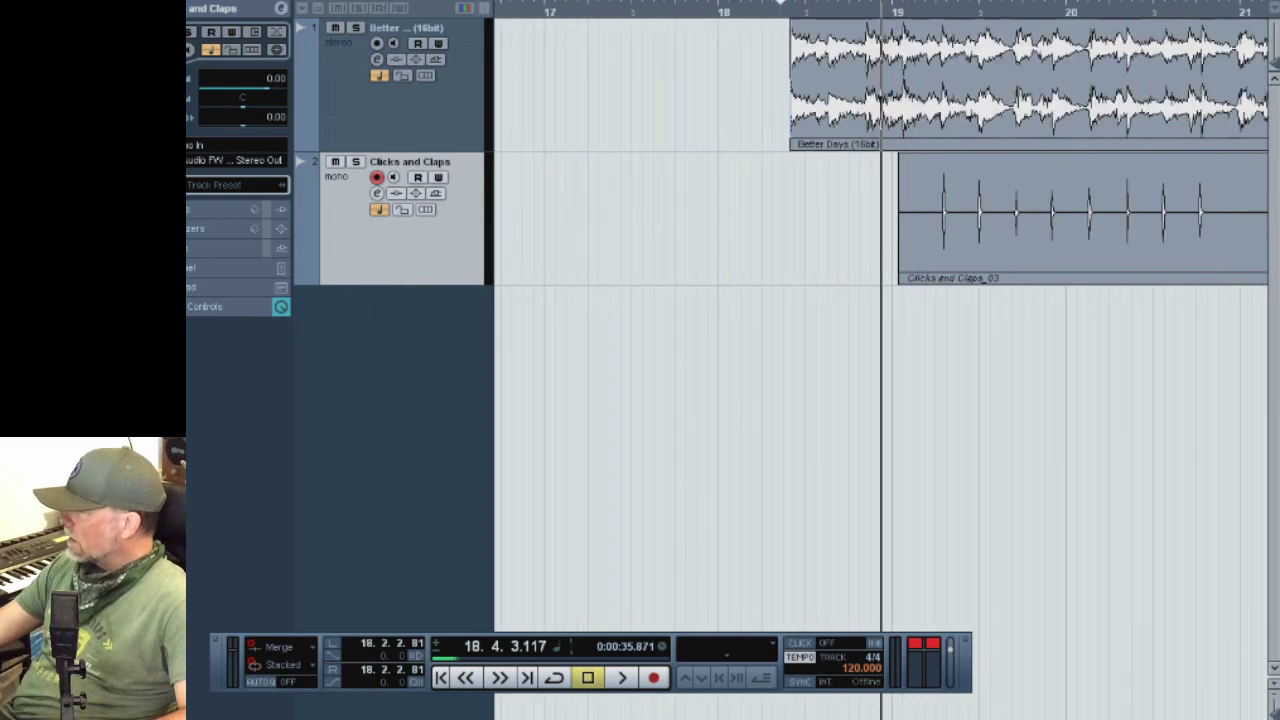
drag(1193, 220, 807, 214)
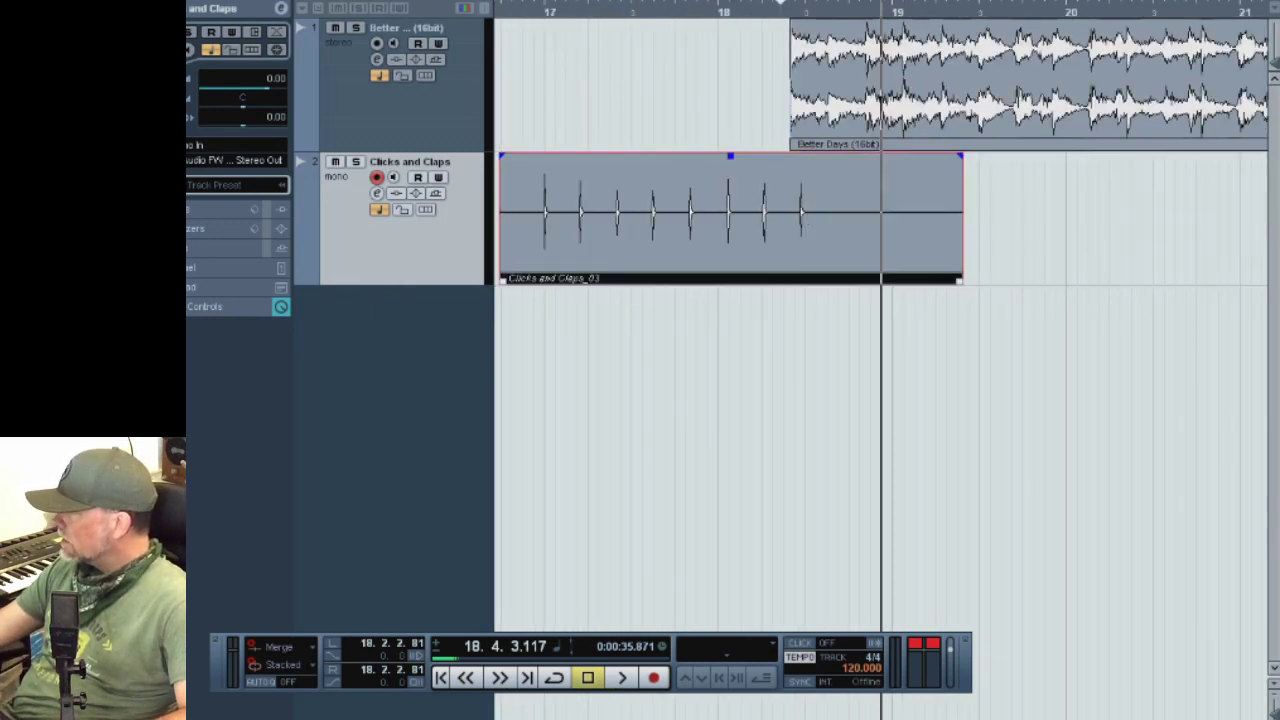
Fine-align the eighth click with the first transient of the Better Days audio at about 18.2.3.82
click(791, 14)
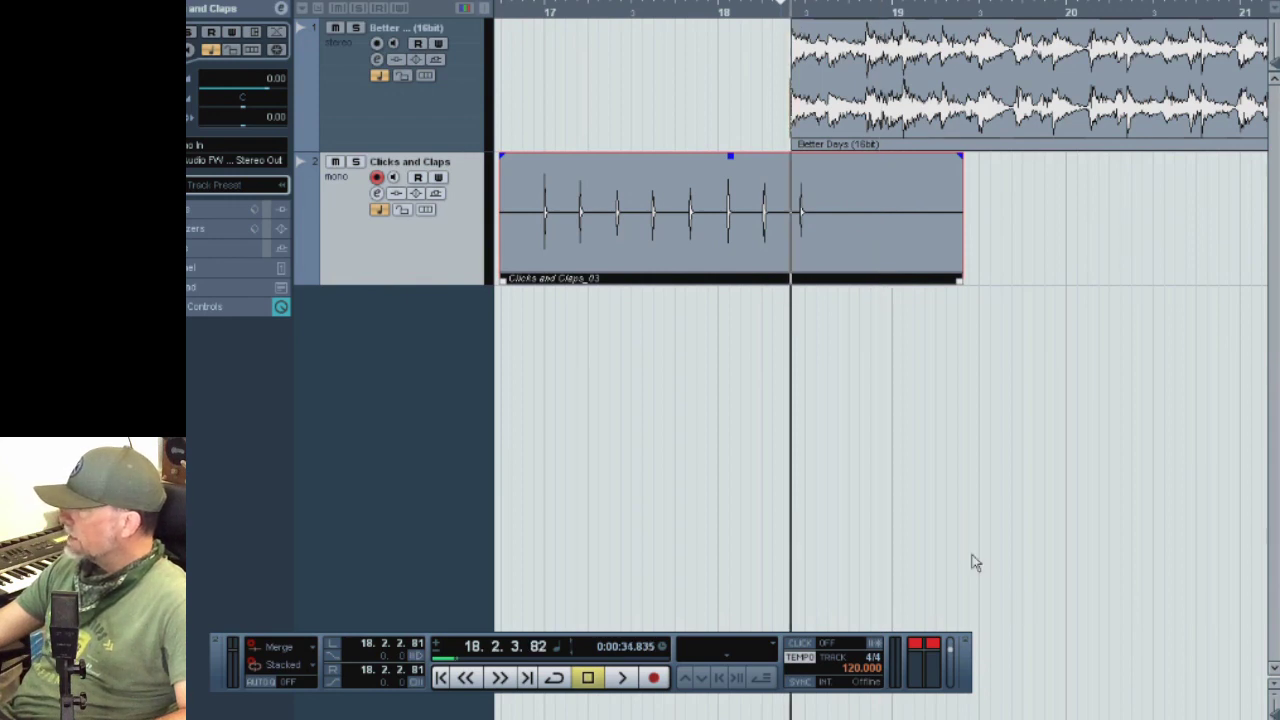
key(h)
key(h)
key(h)
key(h)
key(h)
key(h)
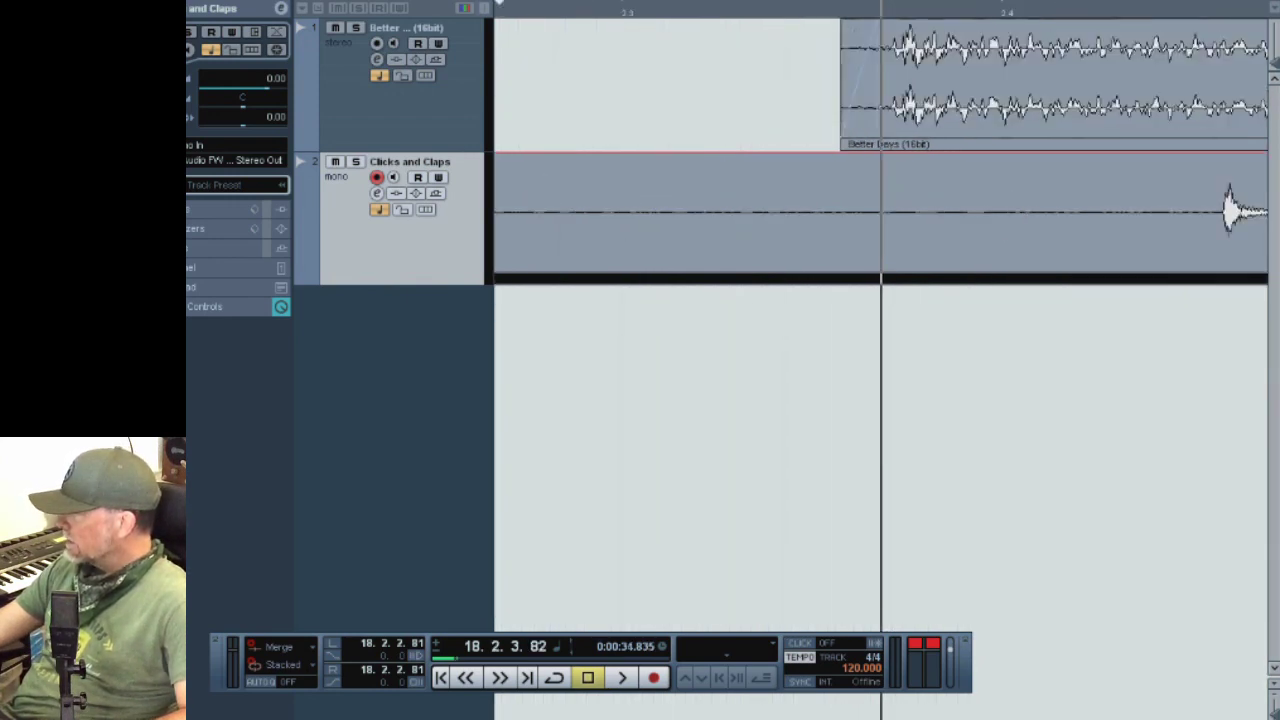
drag(1225, 243, 893, 243)
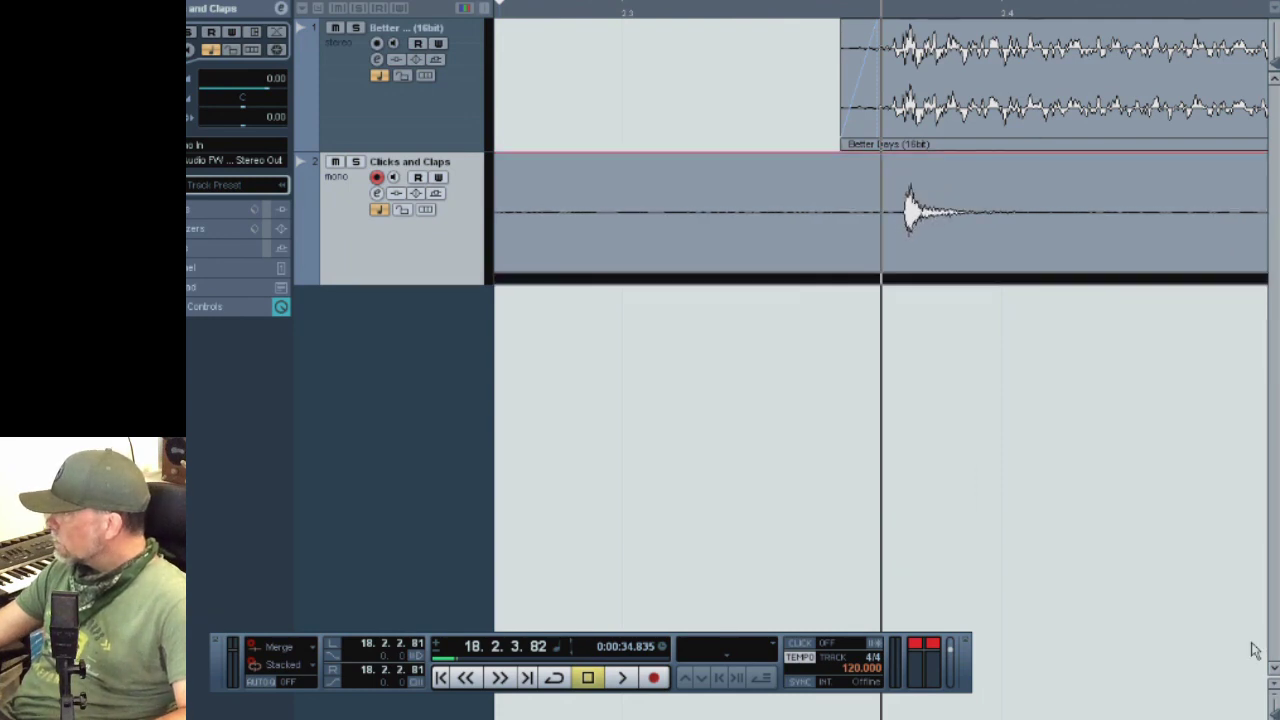
Trim both ends of the clicks clip so only the four clicks just before the song start remain
key(g)
key(g)
key(g)
key(g)
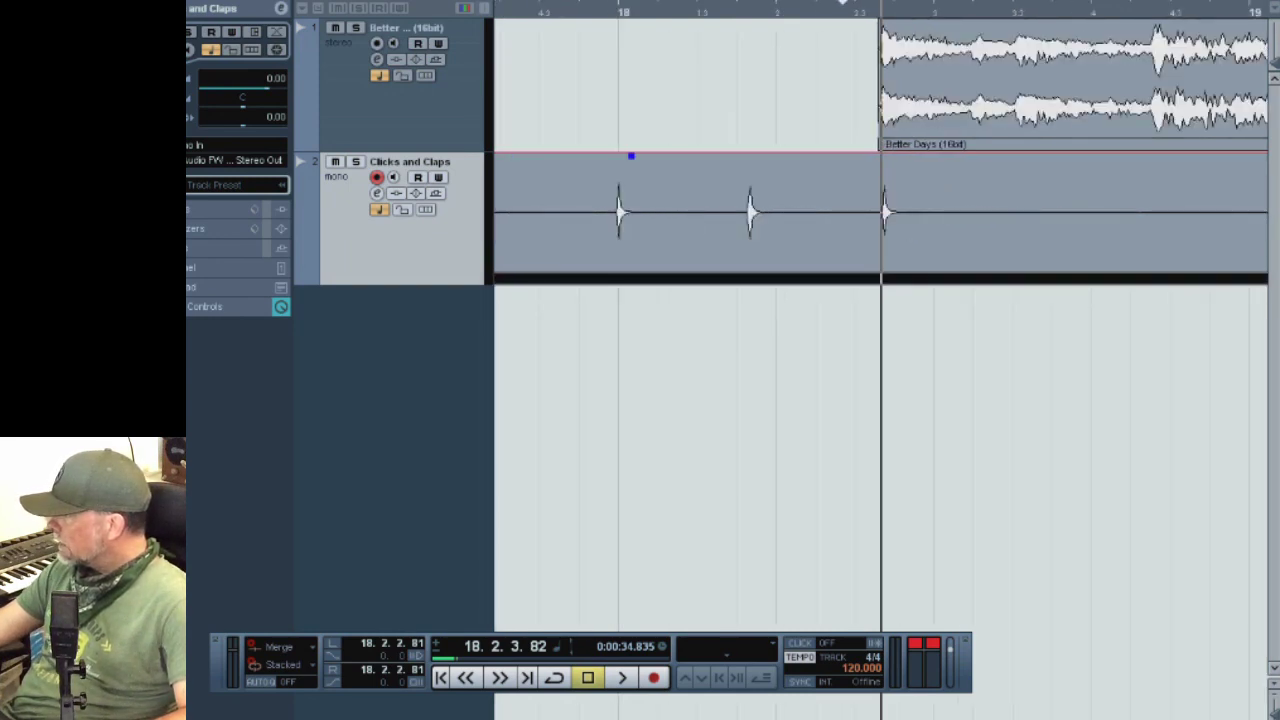
key(g)
key(g)
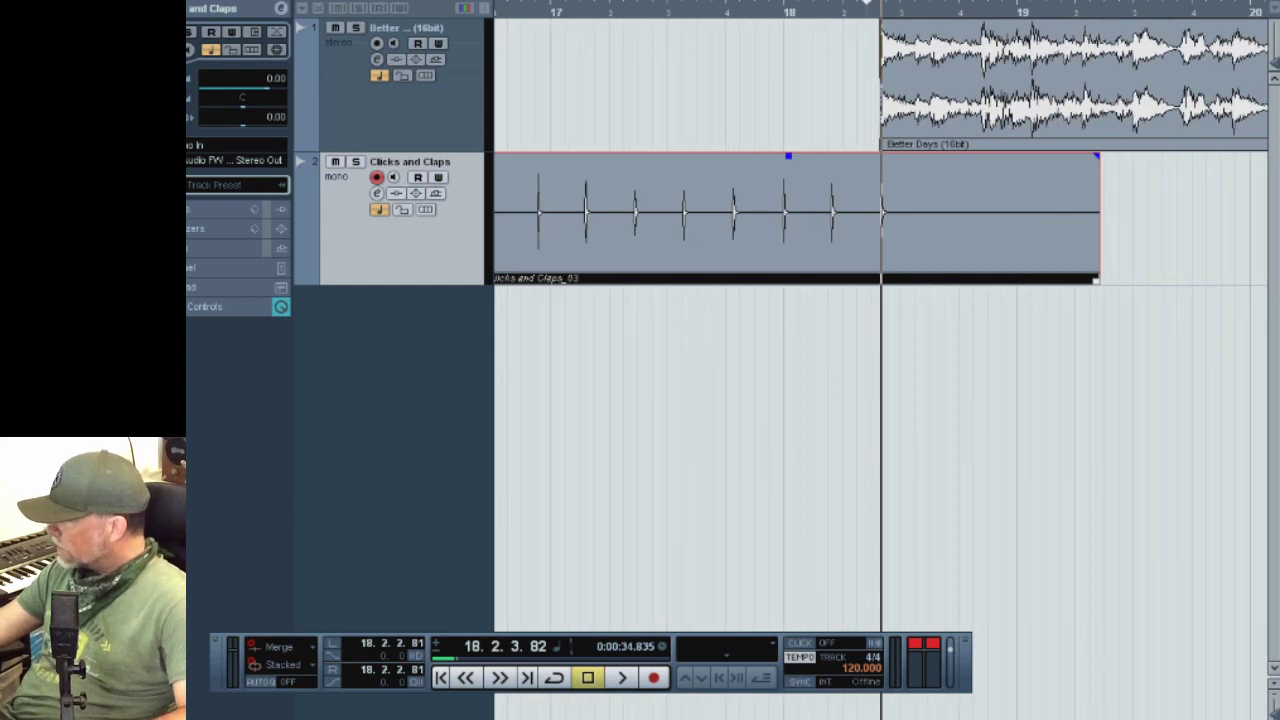
scroll(880, 215, left, 2)
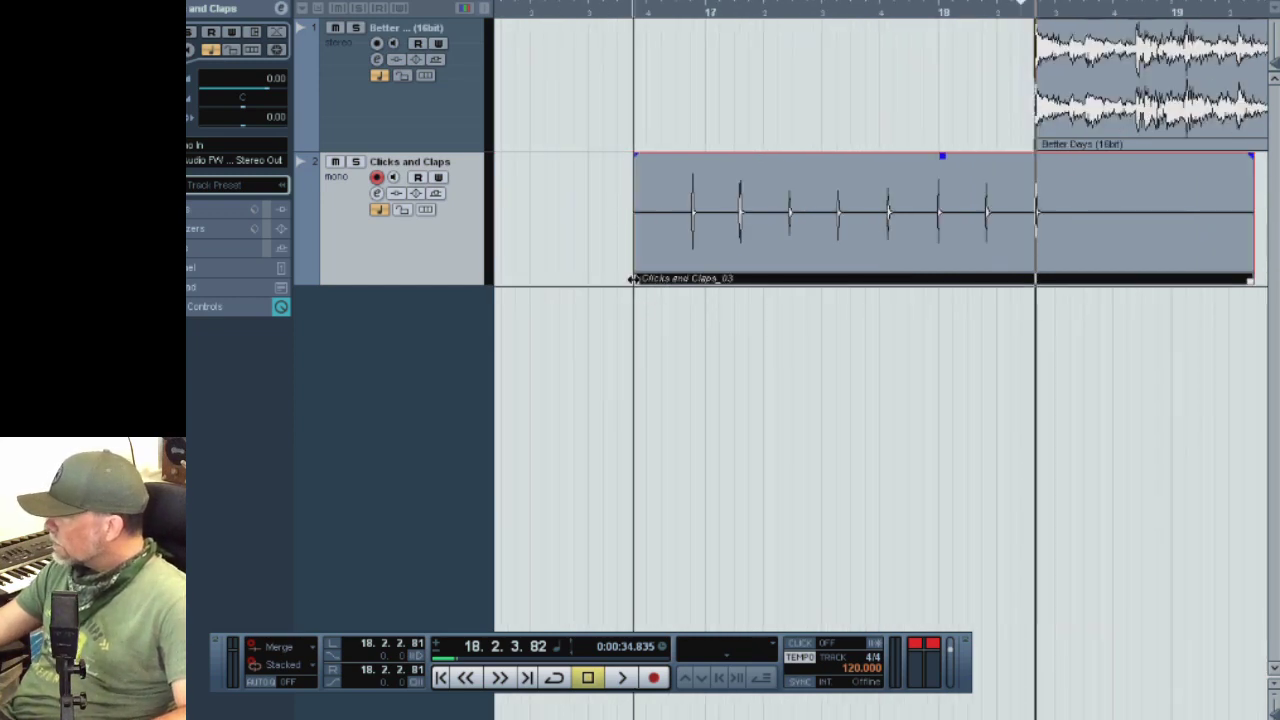
drag(634, 281, 808, 270)
drag(1251, 286, 1021, 258)
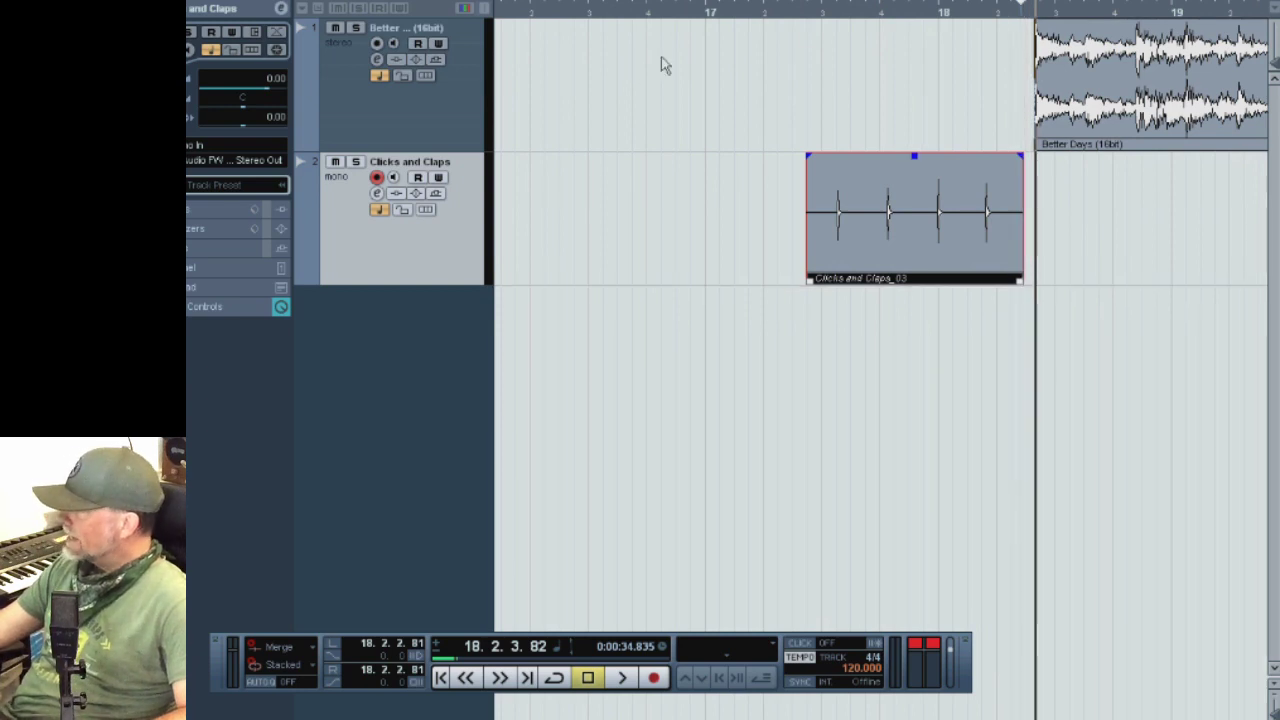
Play back the four-click count-in leading into the song to check its timing
click(734, 16)
key(space)
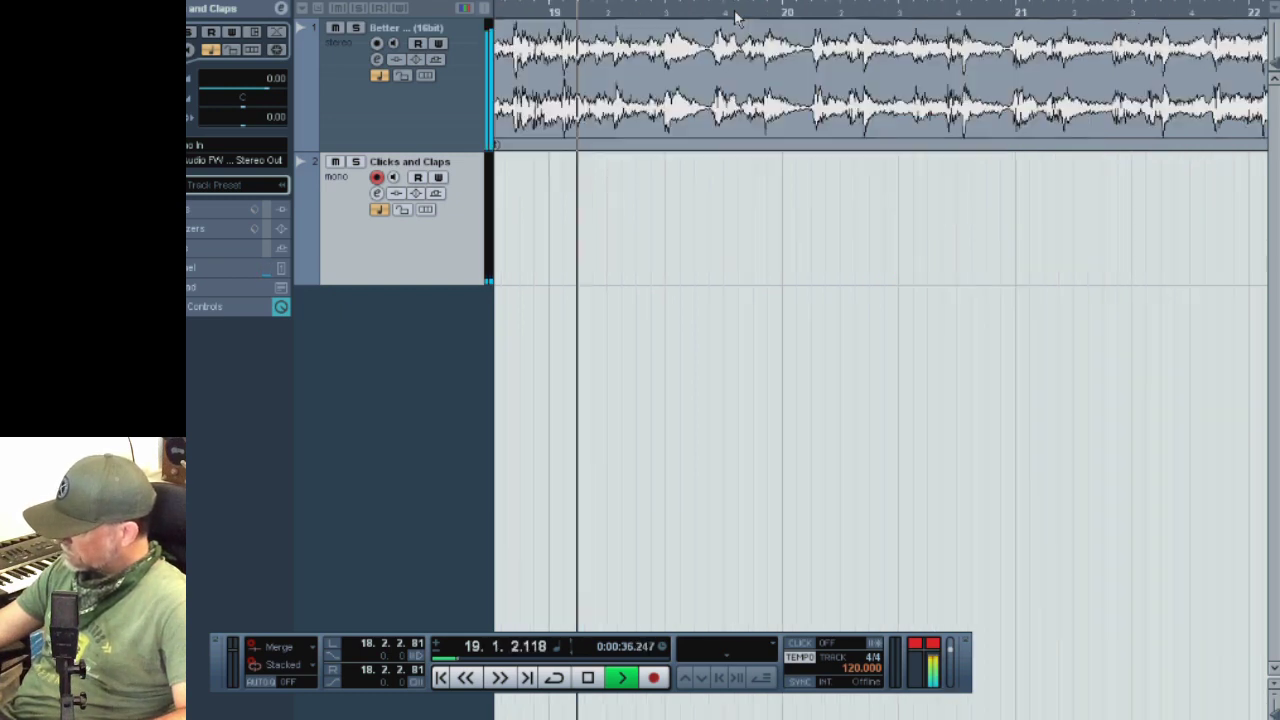
key(space)
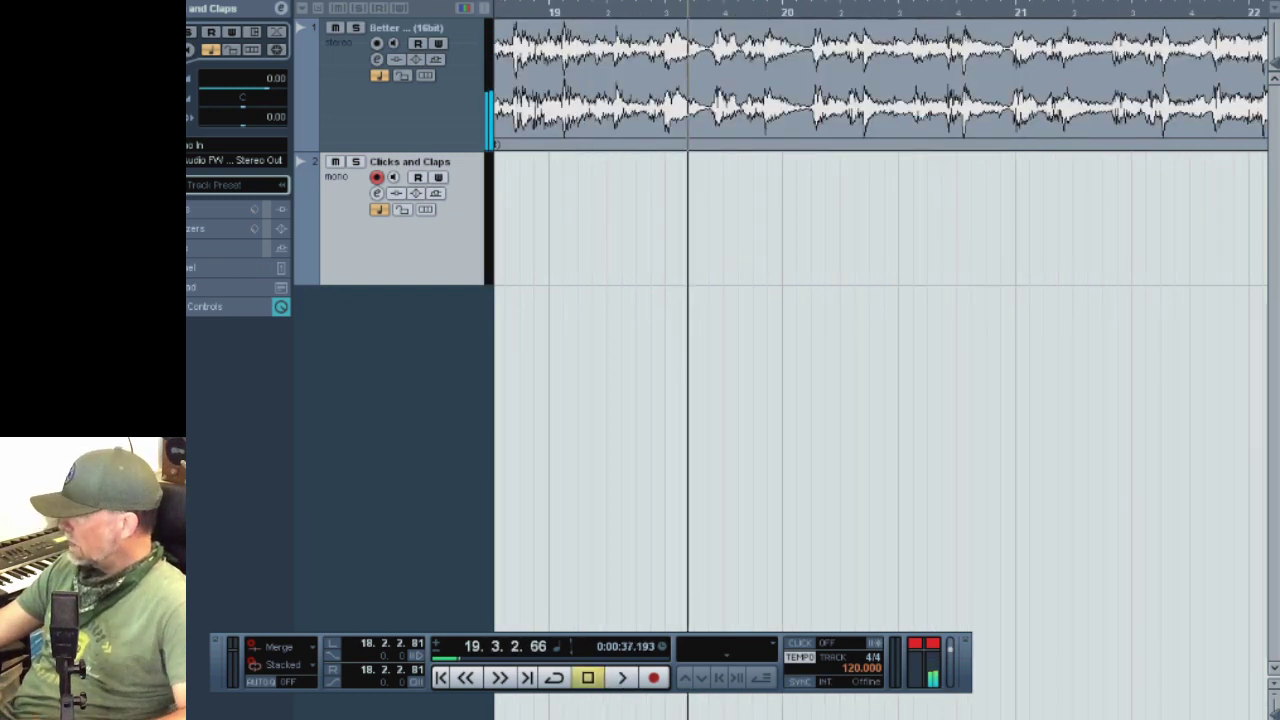
Copy the four-click clip to the start of bar 1 and move the claps clip just after it
drag(1232, 718, 1212, 718)
key(g)
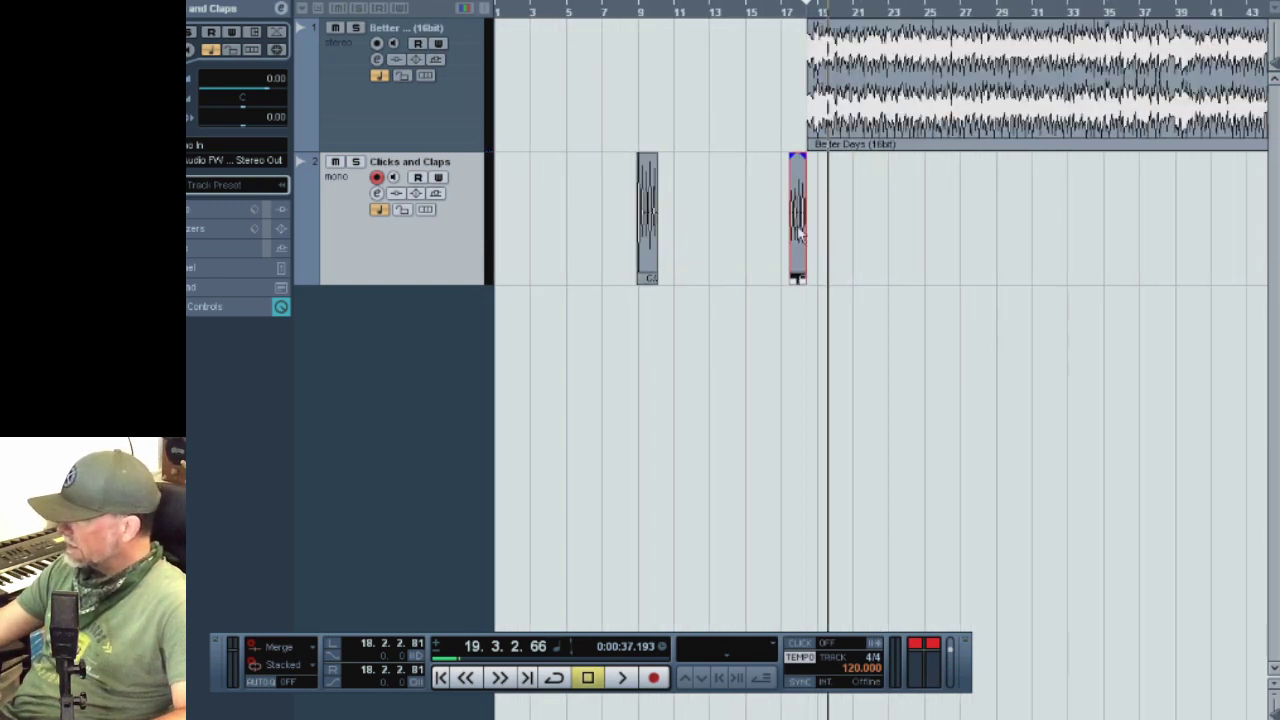
alt+drag(798, 232, 506, 232)
drag(641, 230, 530, 235)
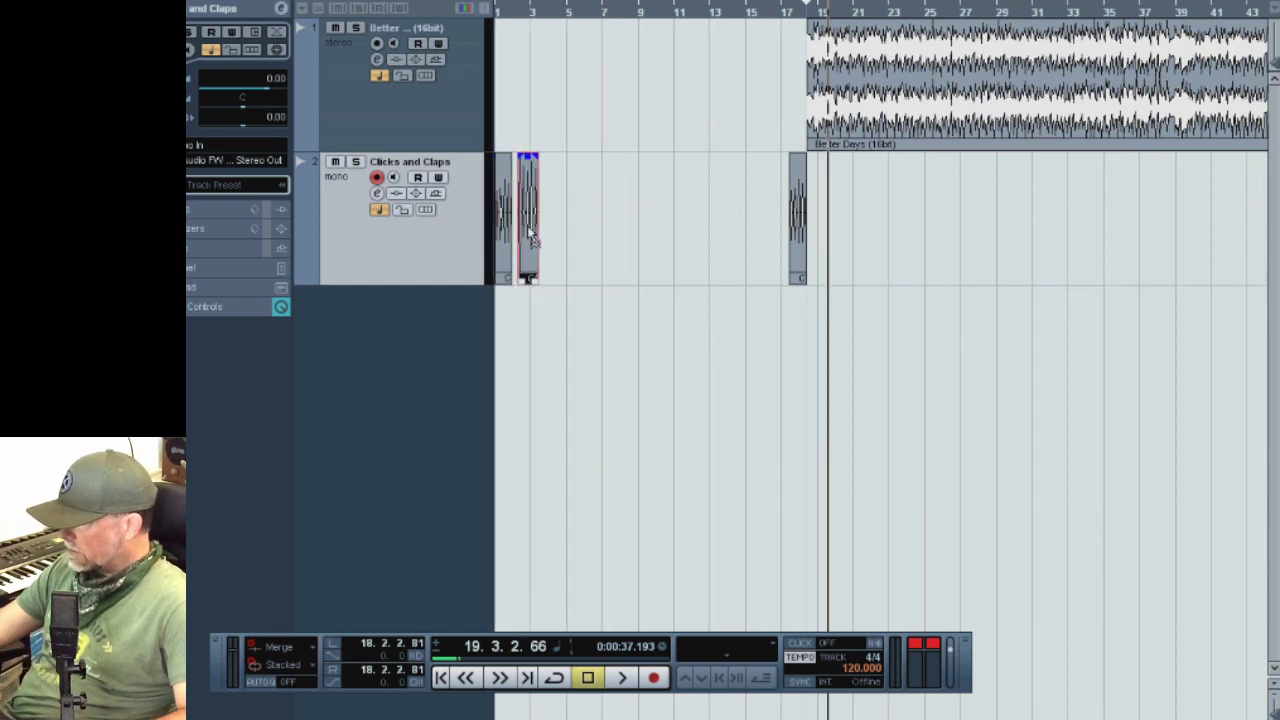
Trim the claps clip's start to its first clap and place it directly against the end of the copied clicks
click(507, 20)
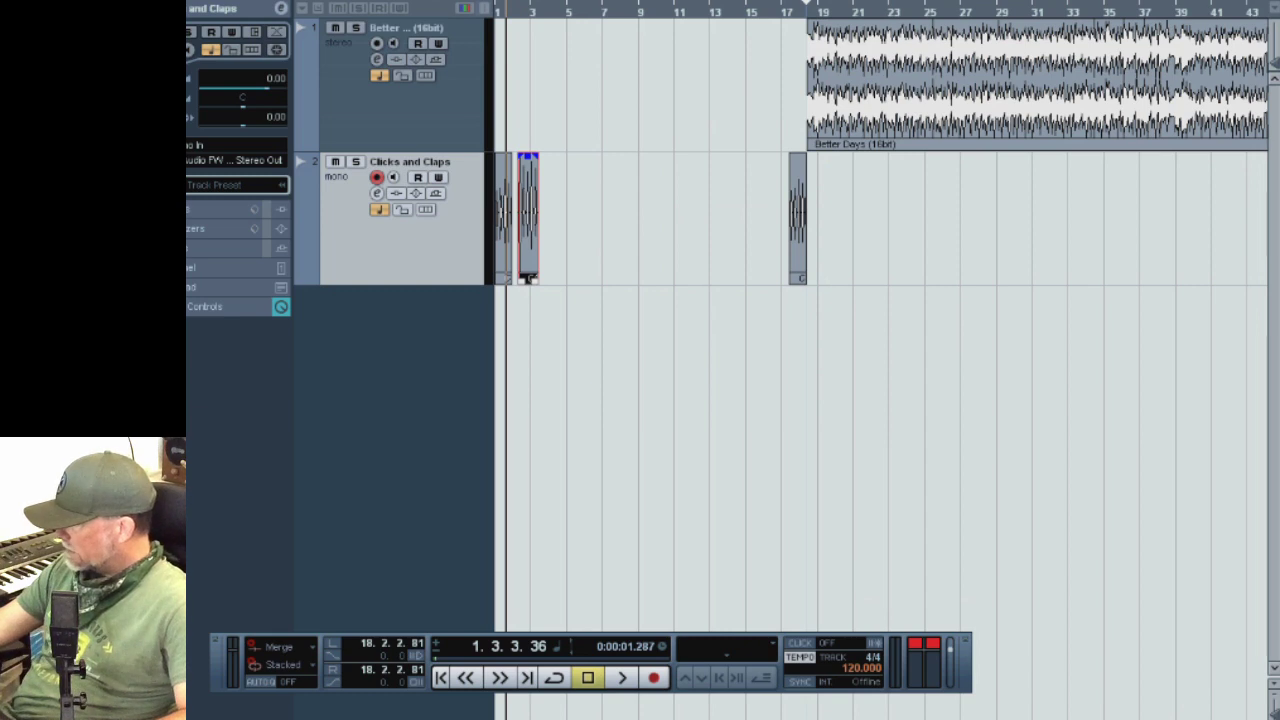
key(h)
key(h)
key(h)
key(h)
key(h)
key(h)
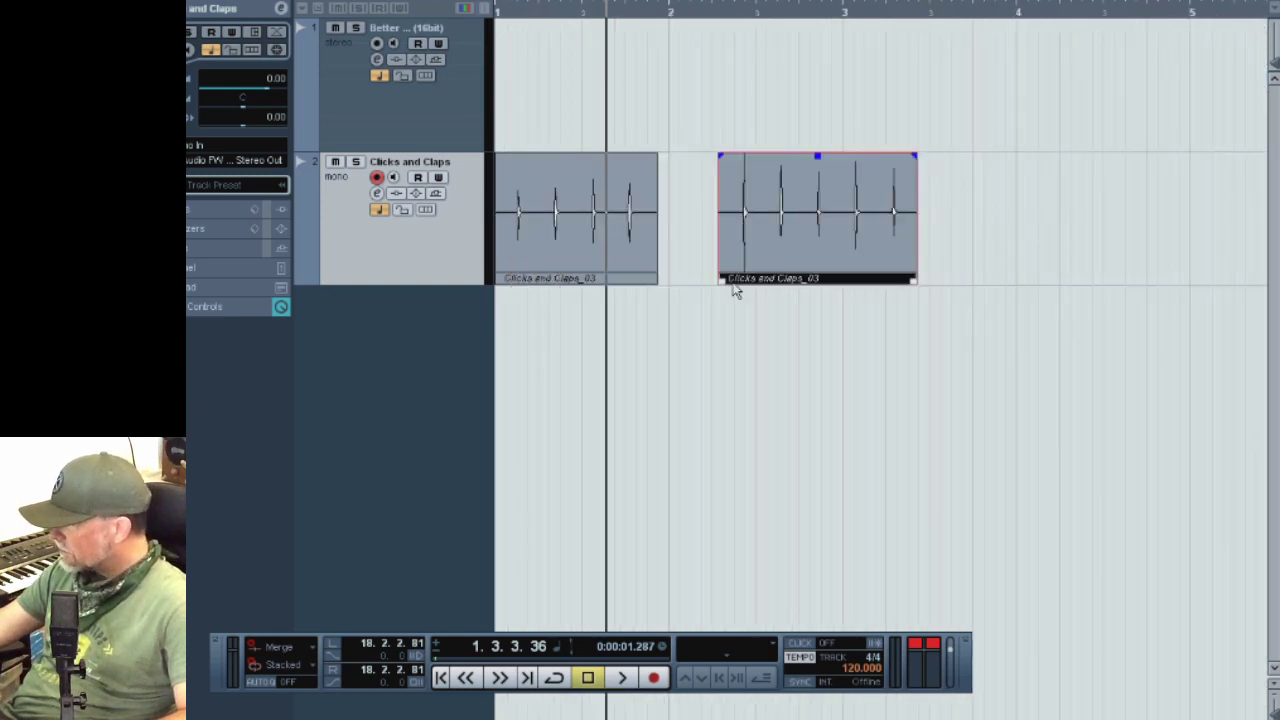
drag(722, 281, 742, 283)
drag(791, 234, 712, 231)
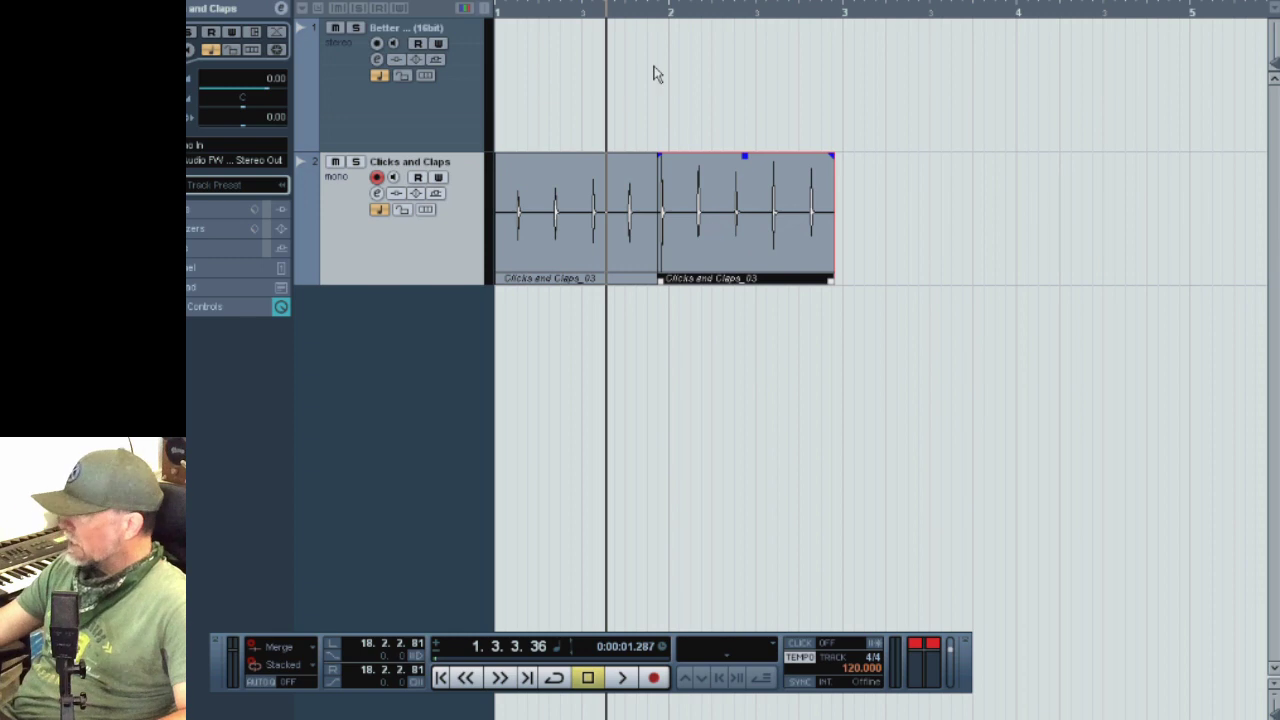
Play the combined pattern from the project start and trim the end of the claps clip to leave four claps
key(Home)
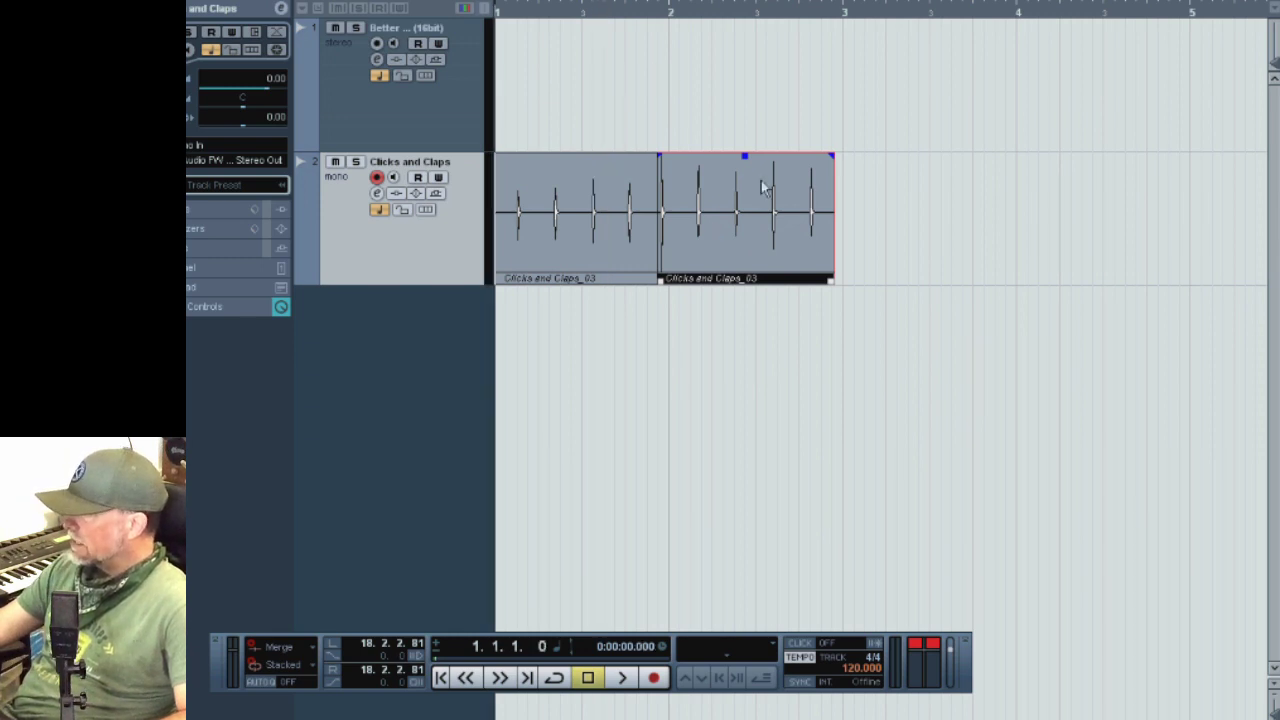
key(space)
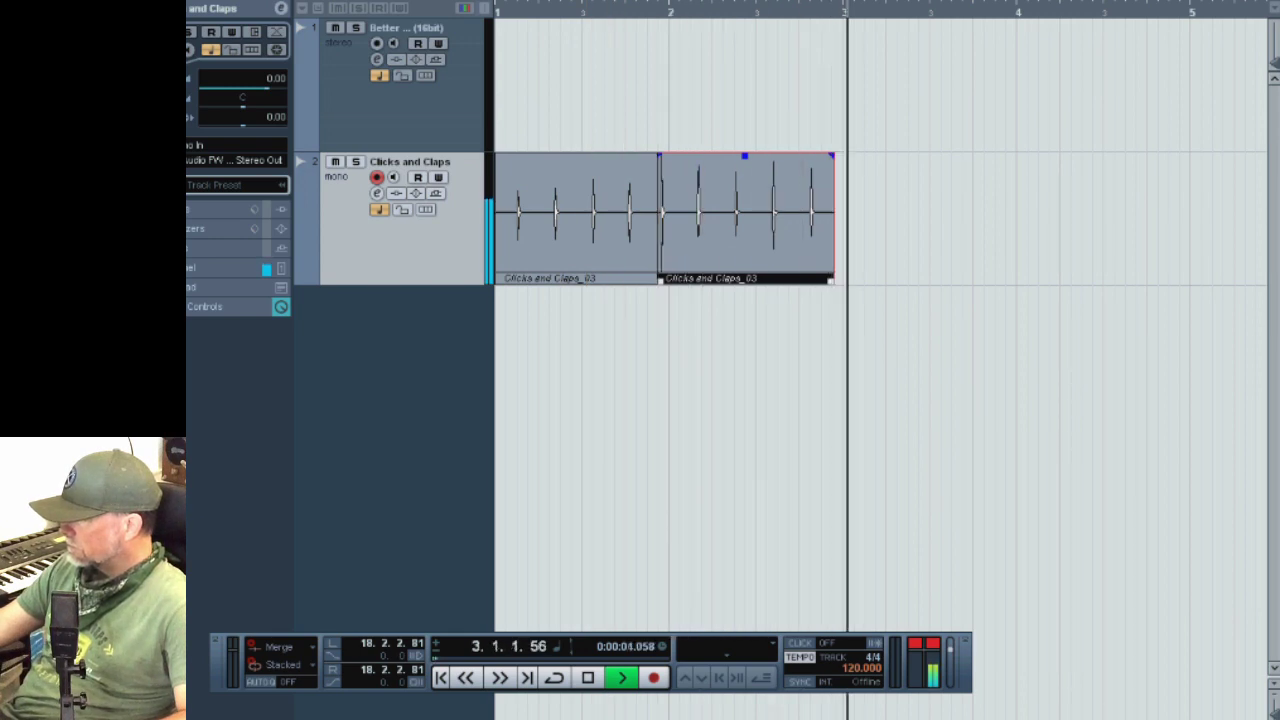
key(space)
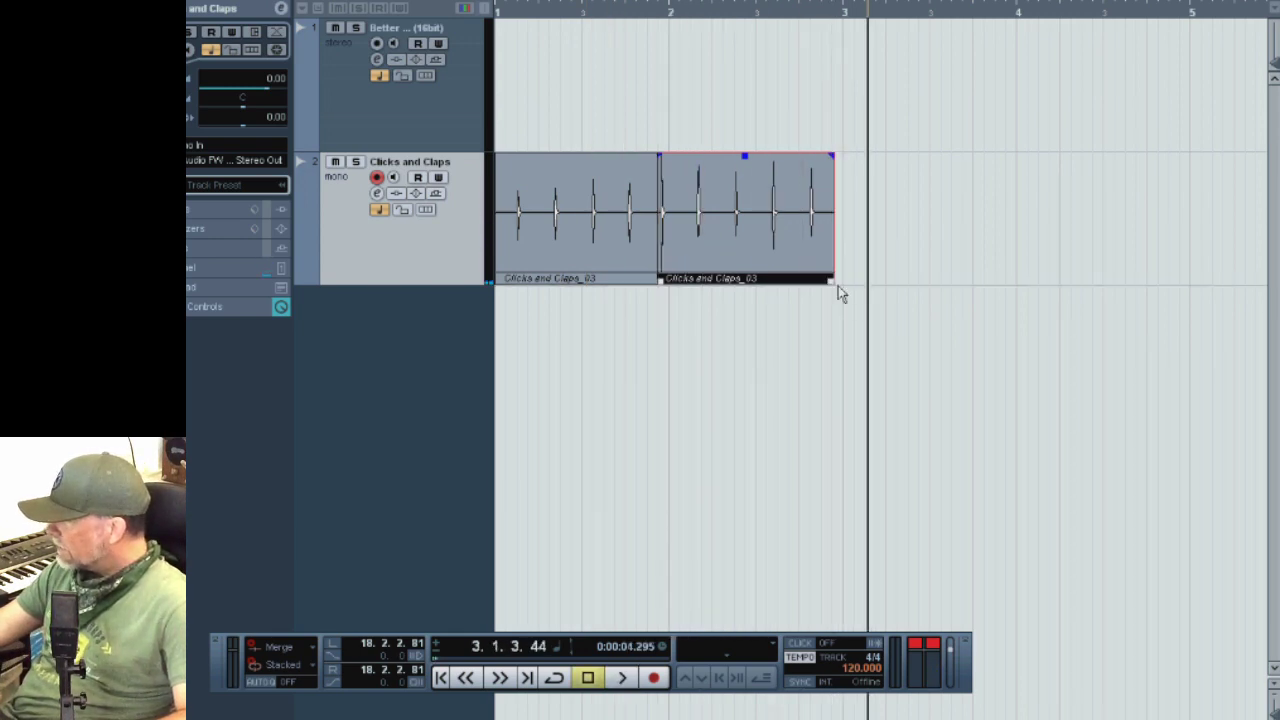
drag(832, 282, 794, 283)
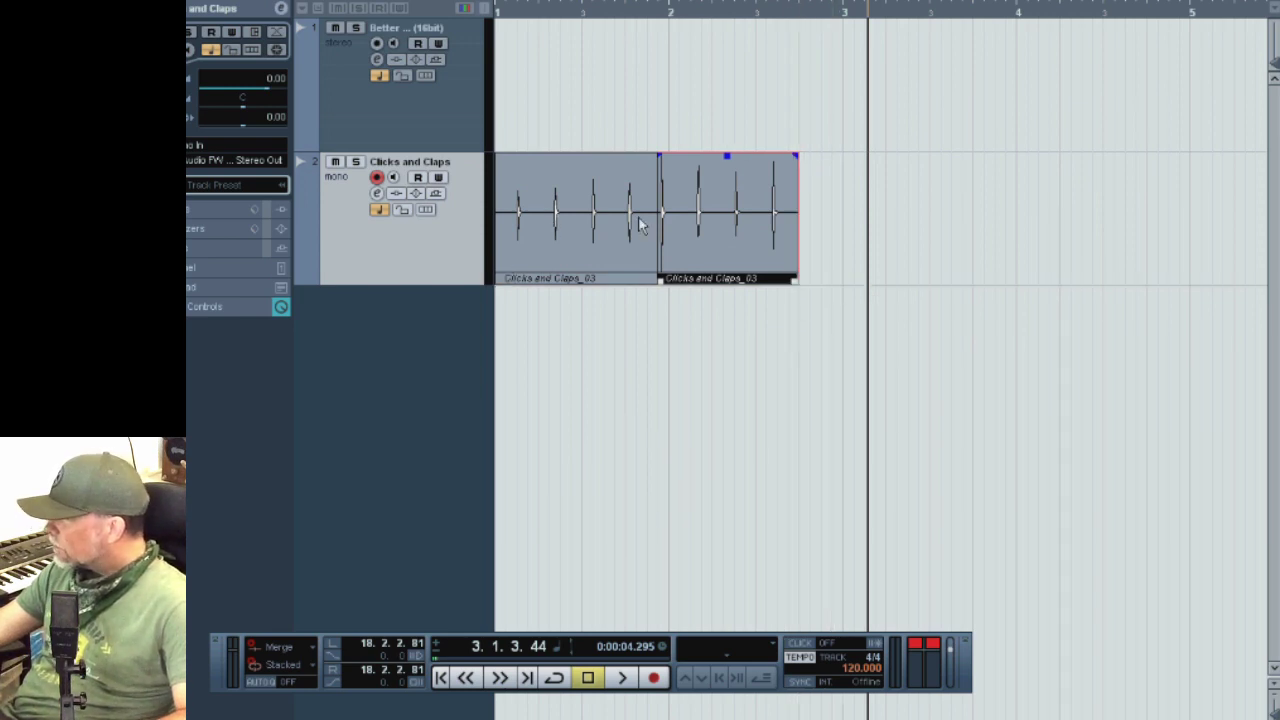
Play the trimmed pattern from the project start, then stop with the cursor at the join between both clips
key(Home)
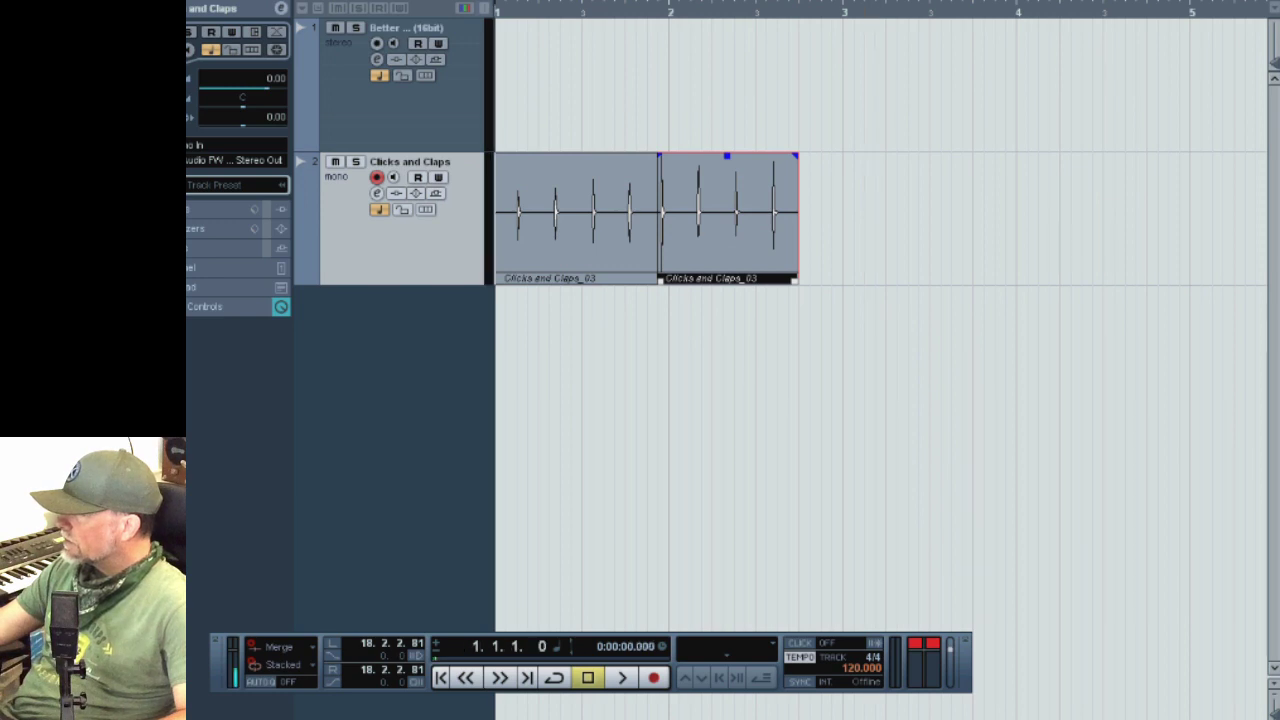
key(space)
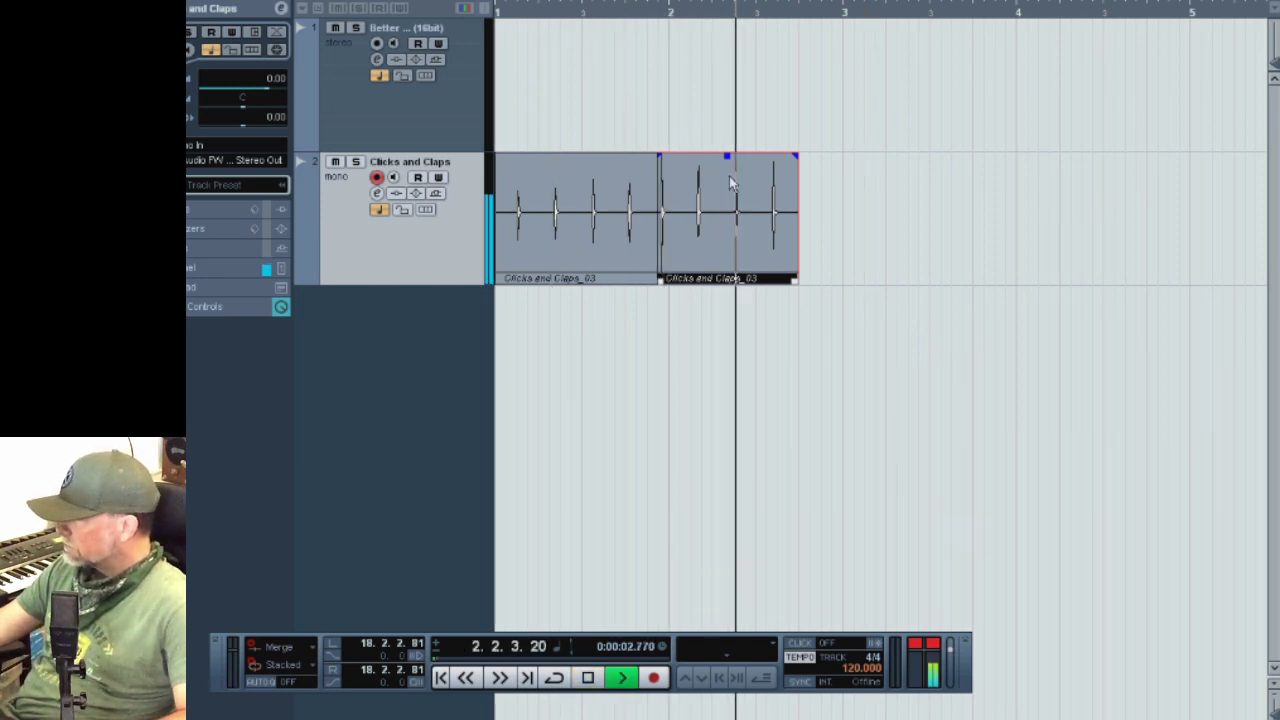
click(657, 12)
key(space)
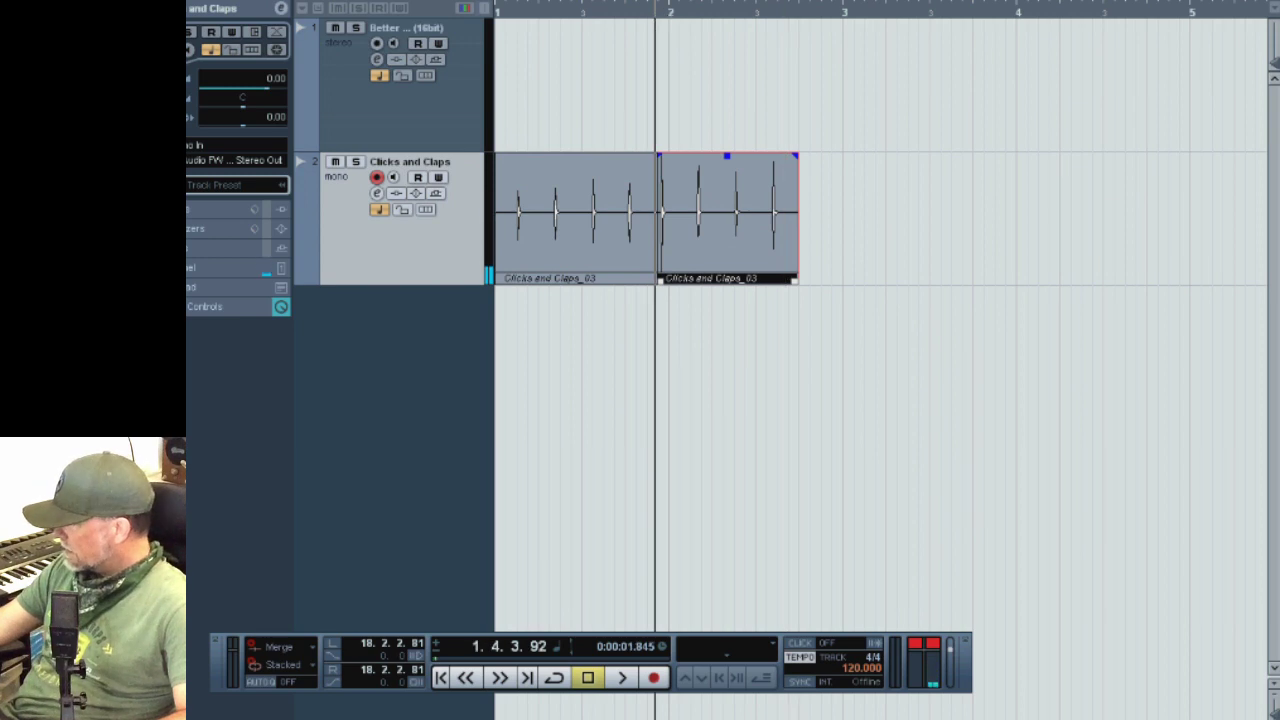
Move the claps clip away, extend the clicks clip to the onset of its next click, and set the cursor to 1.4.4.101
key(h)
key(h)
key(g)
key(g)
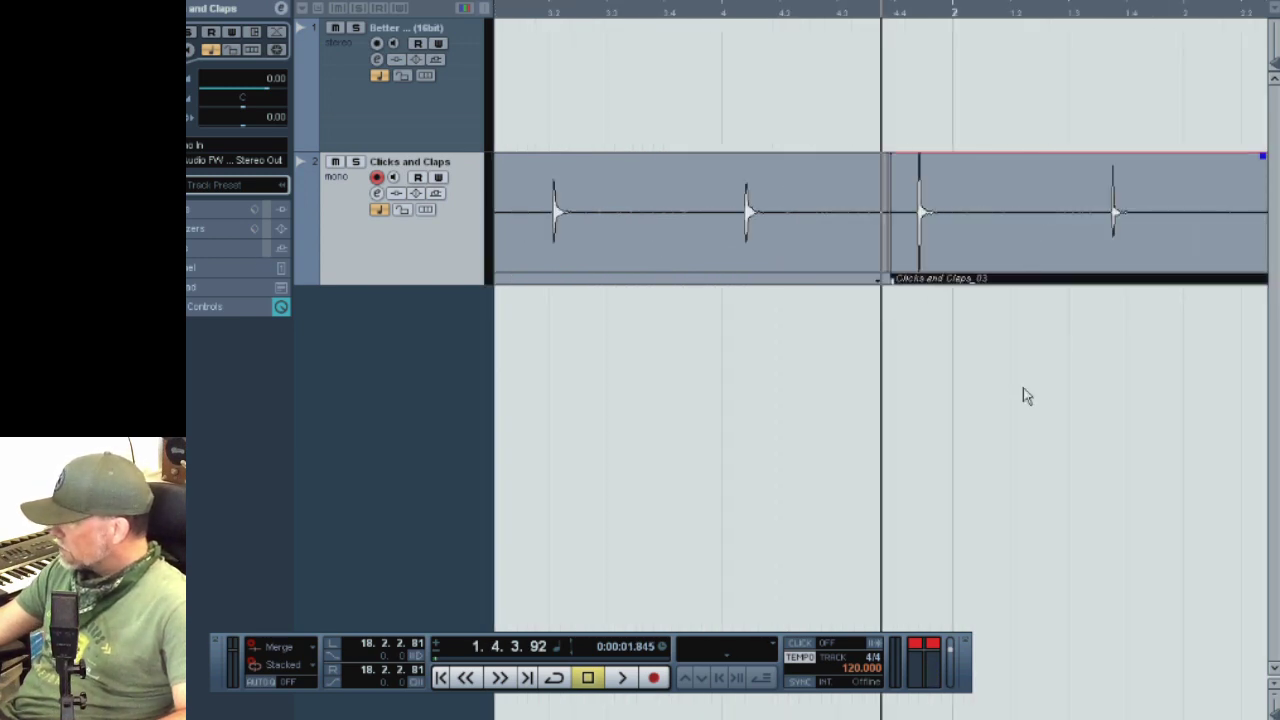
drag(899, 291, 1072, 234)
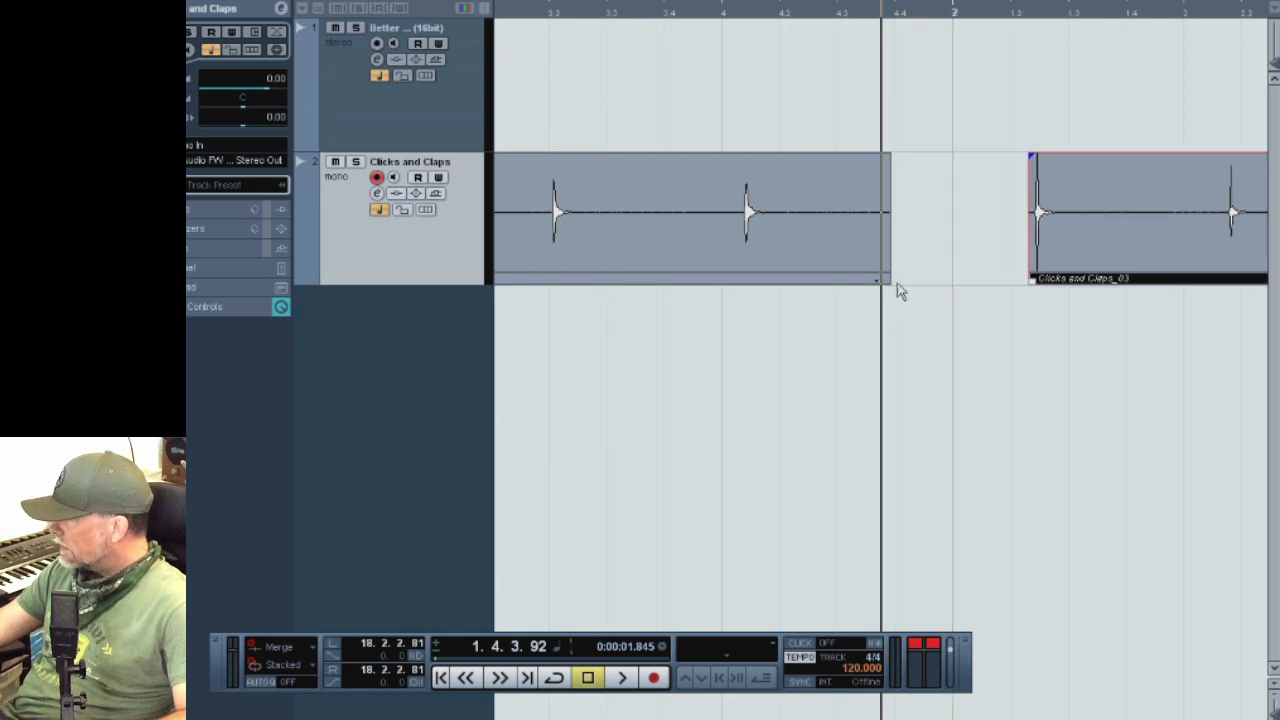
drag(887, 280, 940, 280)
click(946, 14)
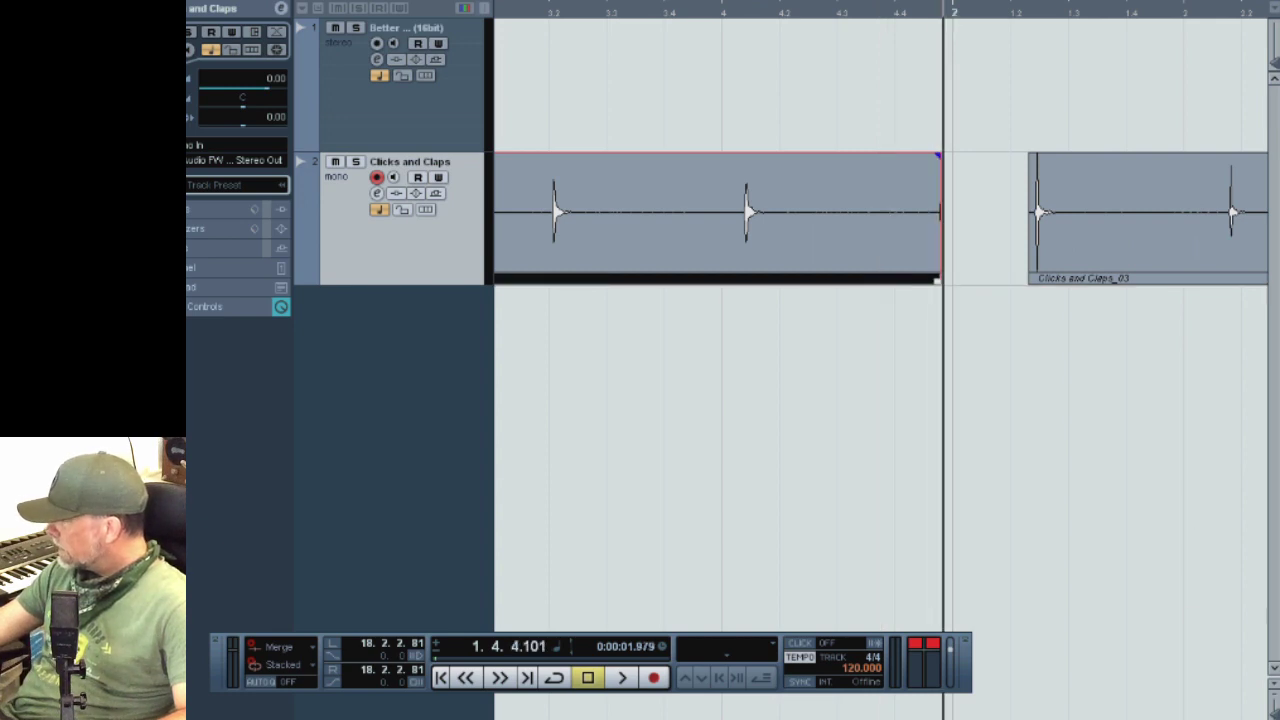
Trim the claps clip's start tightly to the first clap and align that clap with the cursor at 1.4.4.101
key(h)
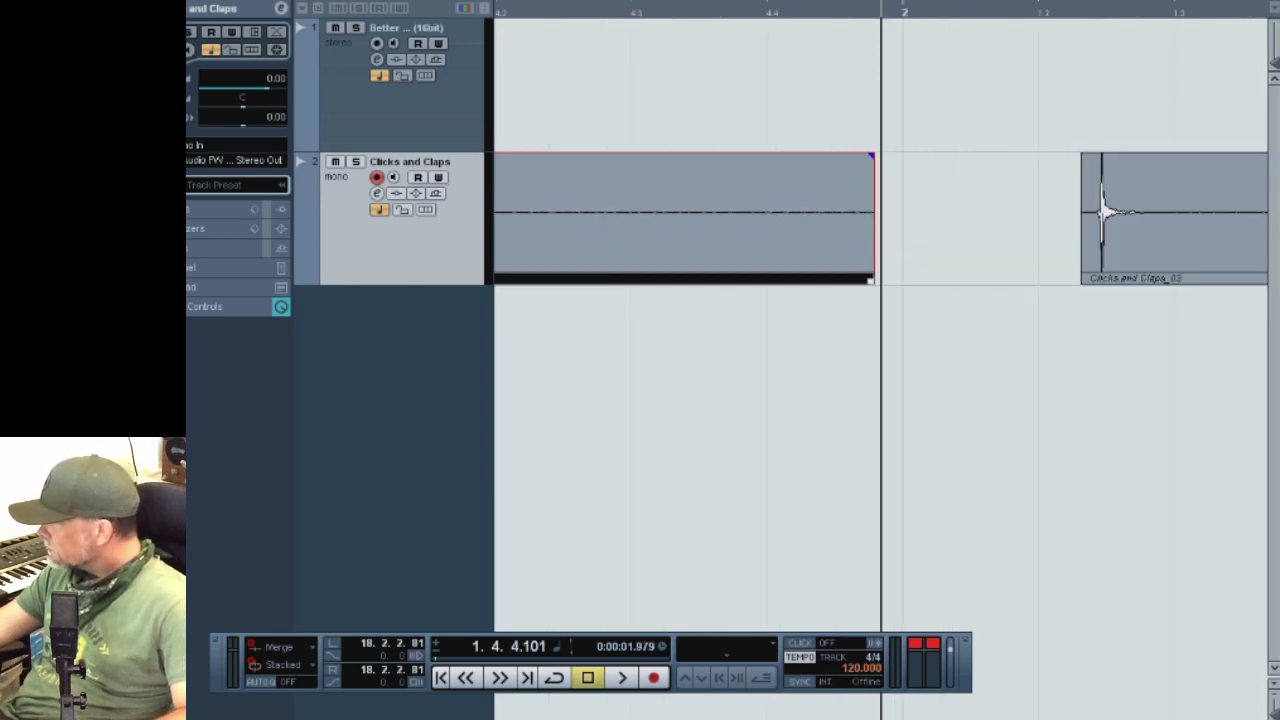
drag(1088, 282, 1098, 280)
drag(1149, 226, 930, 233)
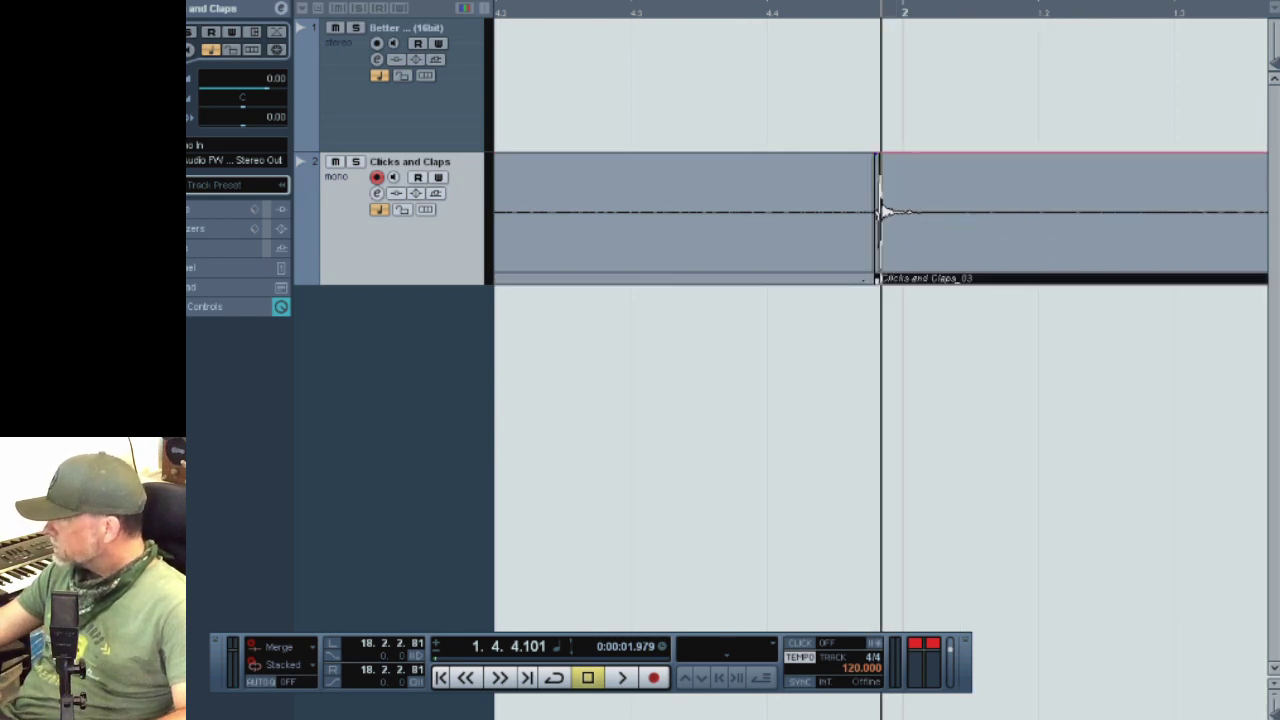
key(g)
key(g)
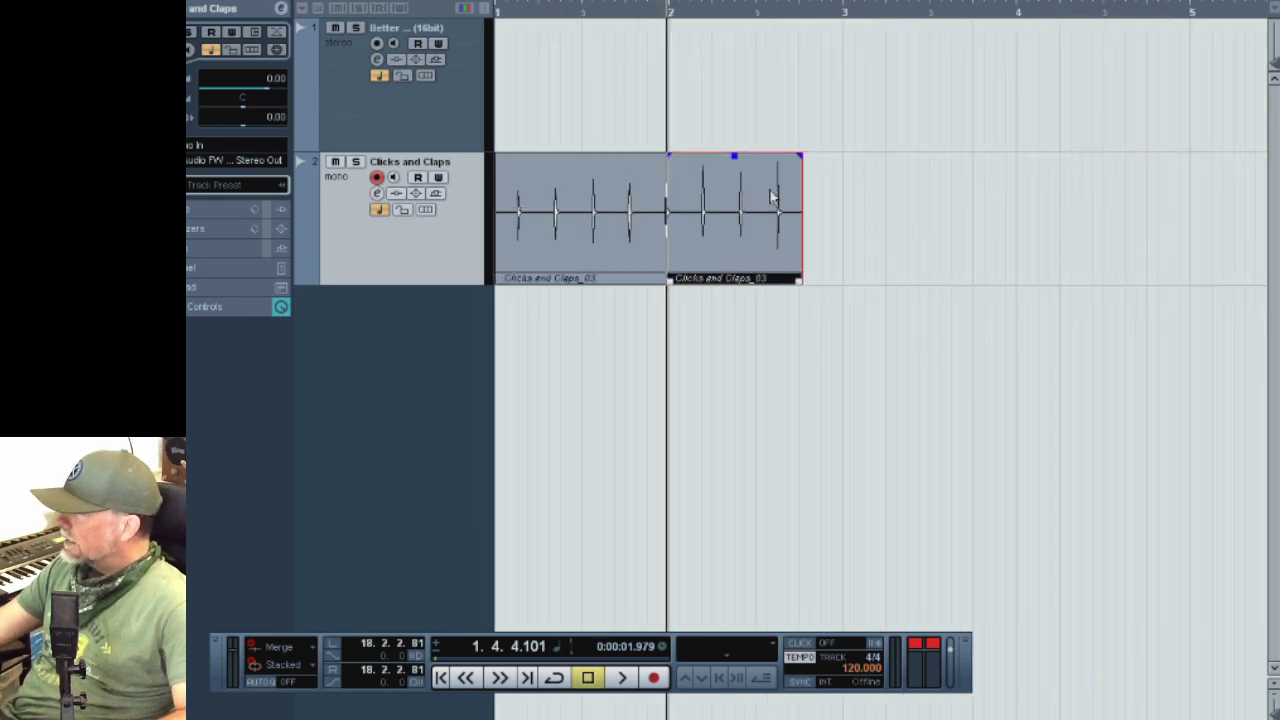
Play the realigned clicks and claps from the project start to check the even spacing
key(Home)
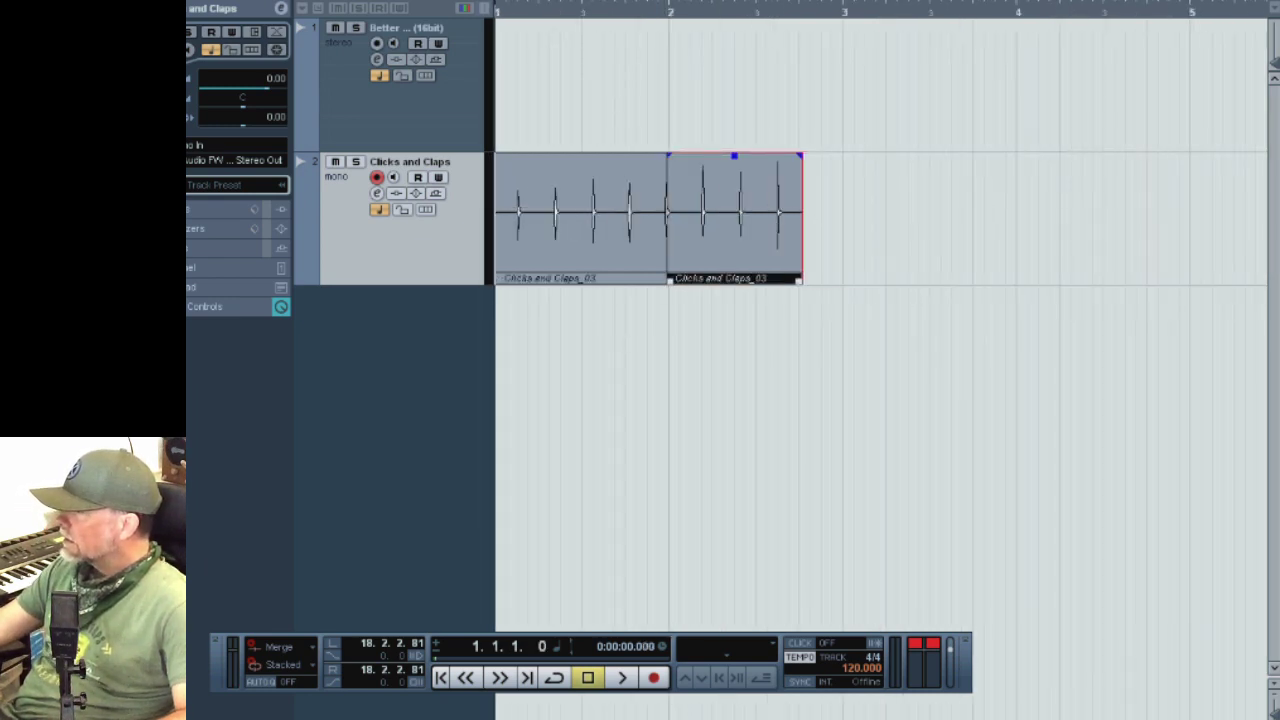
key(space)
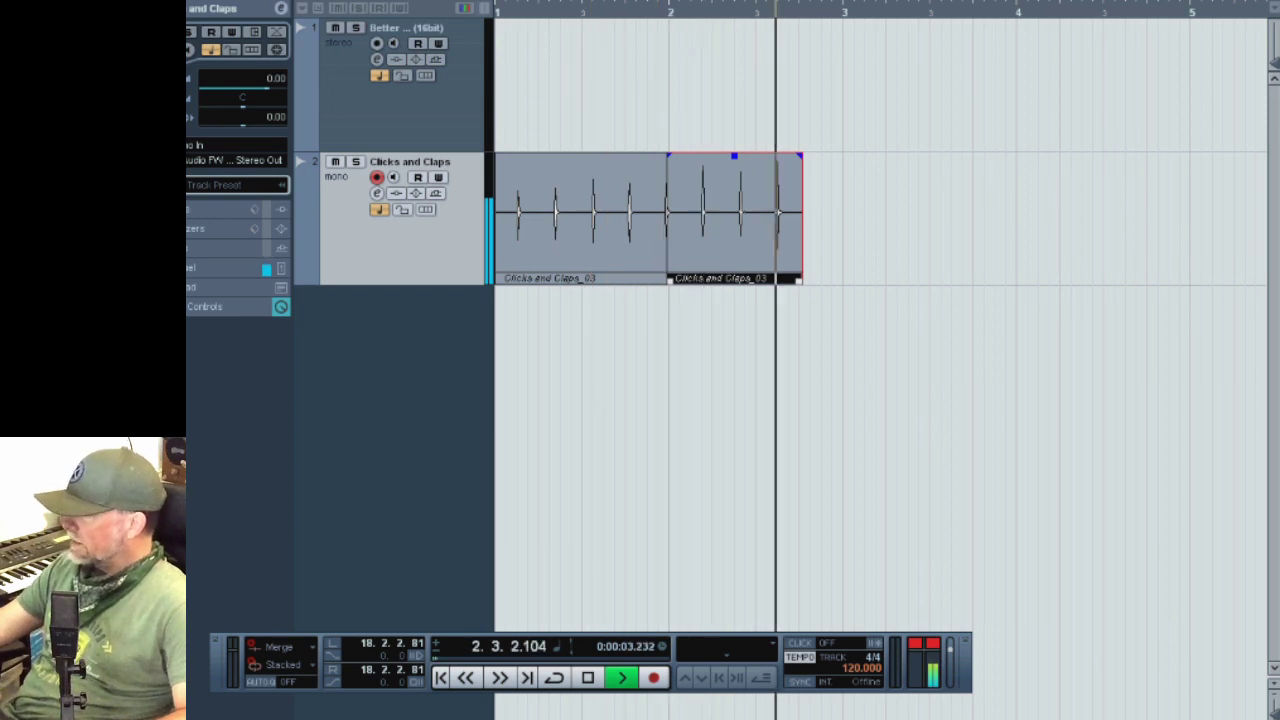
key(space)
Select the clicks and claps clips together and move them to about the start of bar 2
drag(563, 329, 708, 214)
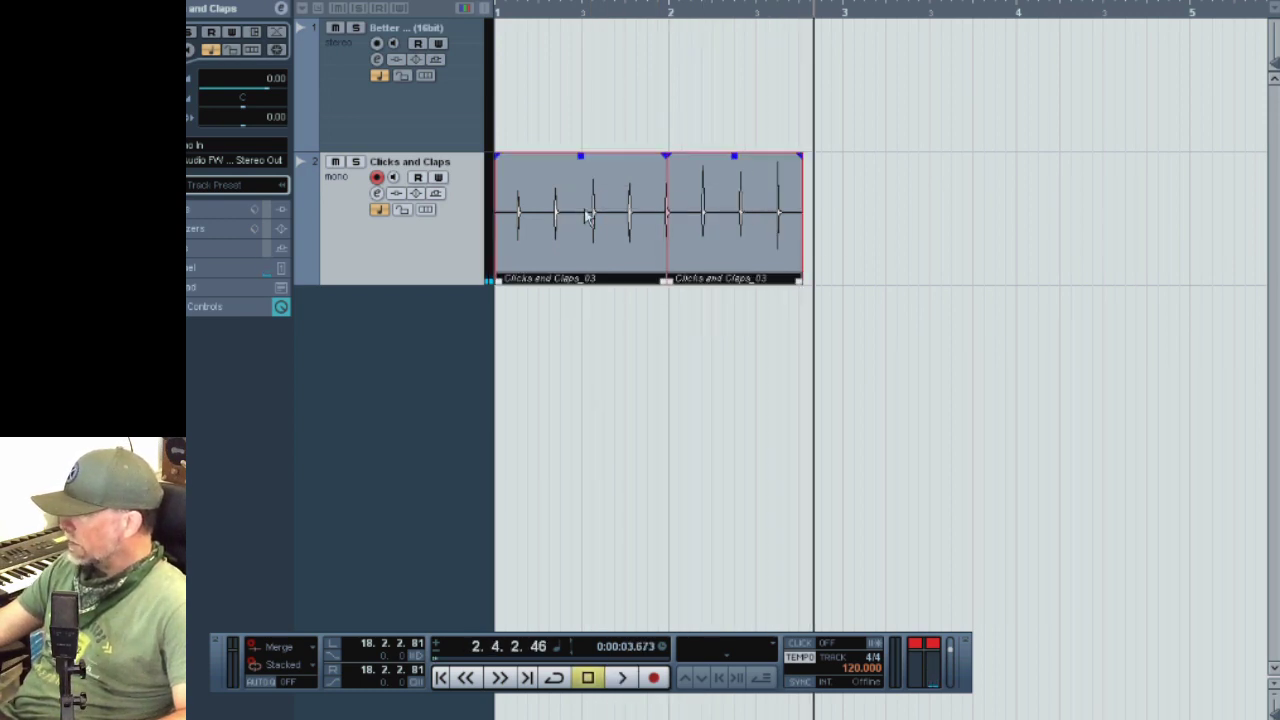
drag(557, 225, 735, 232)
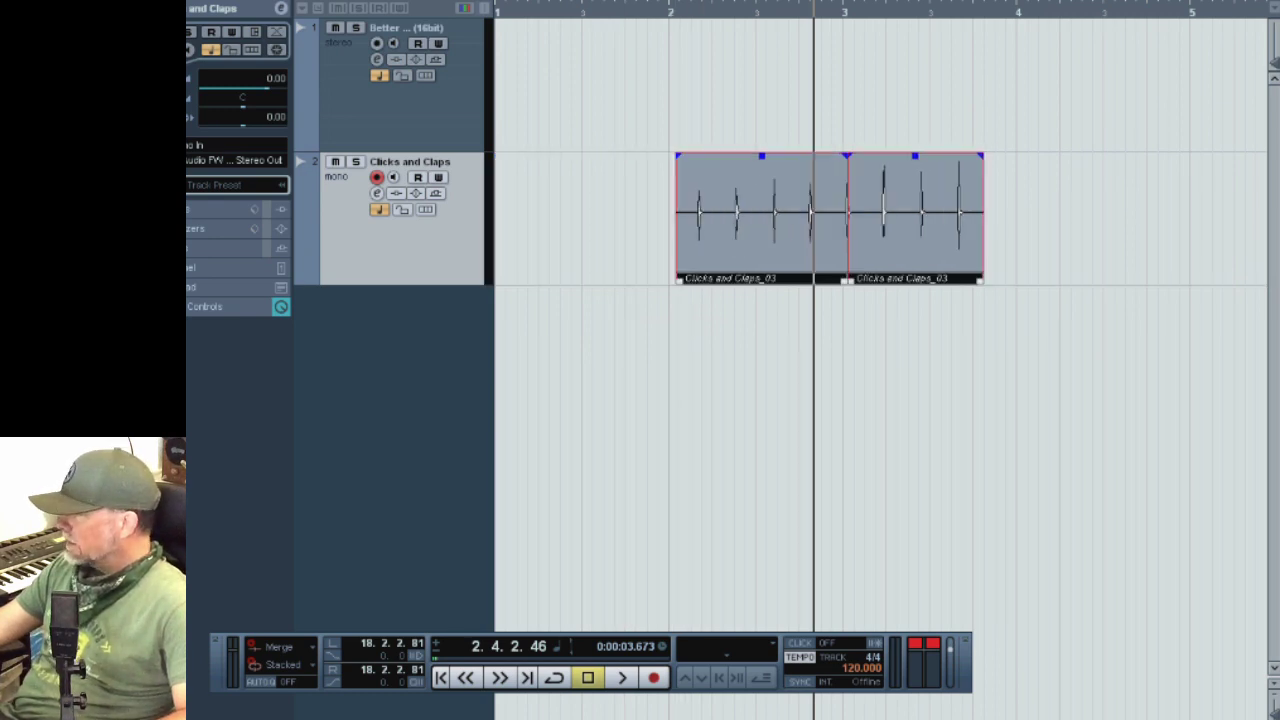
Play the moved clicks and claps from the project start
key(g)
key(g)
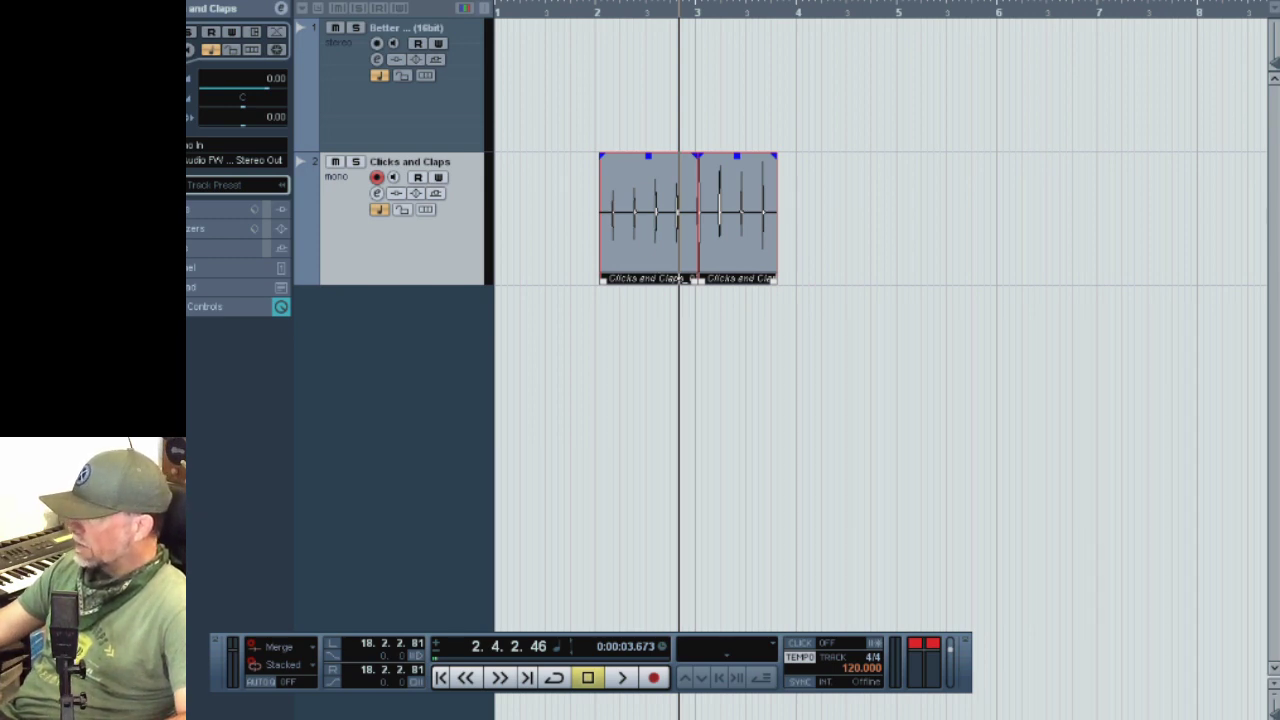
key(Home)
key(space)
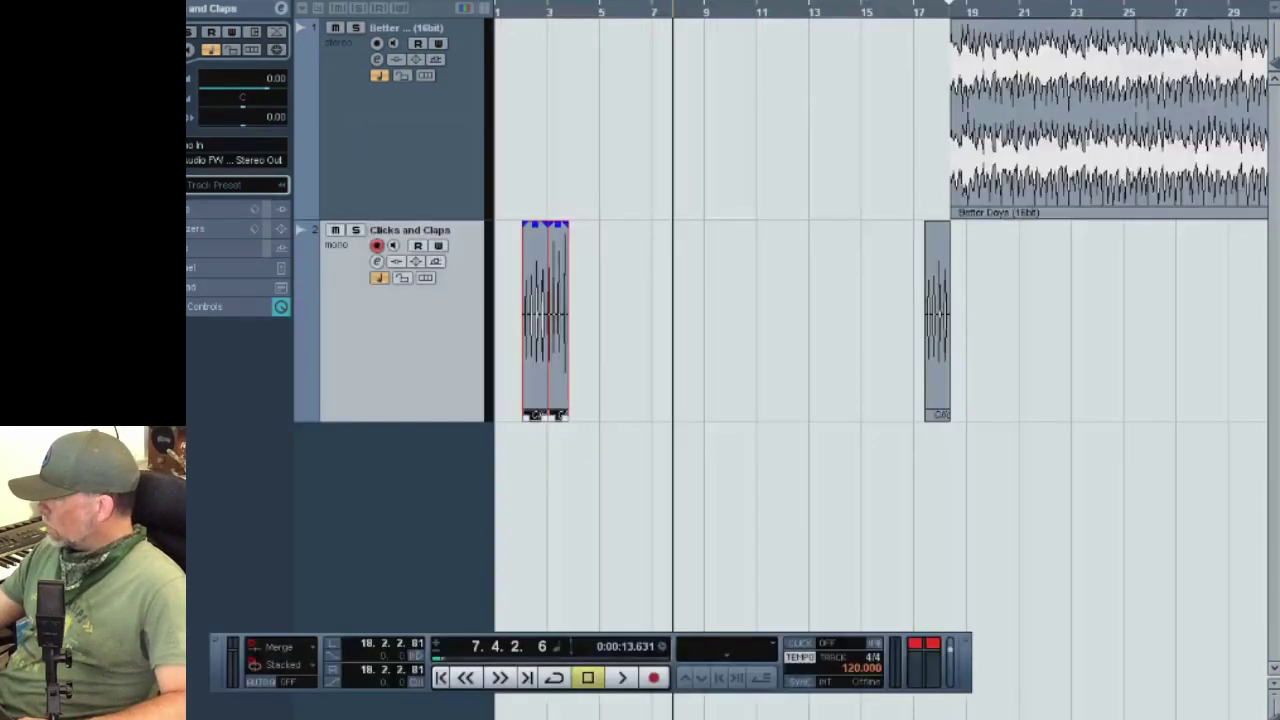
Copy the clicks clip in front of the song and move the copy to the song's quiet break around bar 52
scroll(880, 320, right, 5)
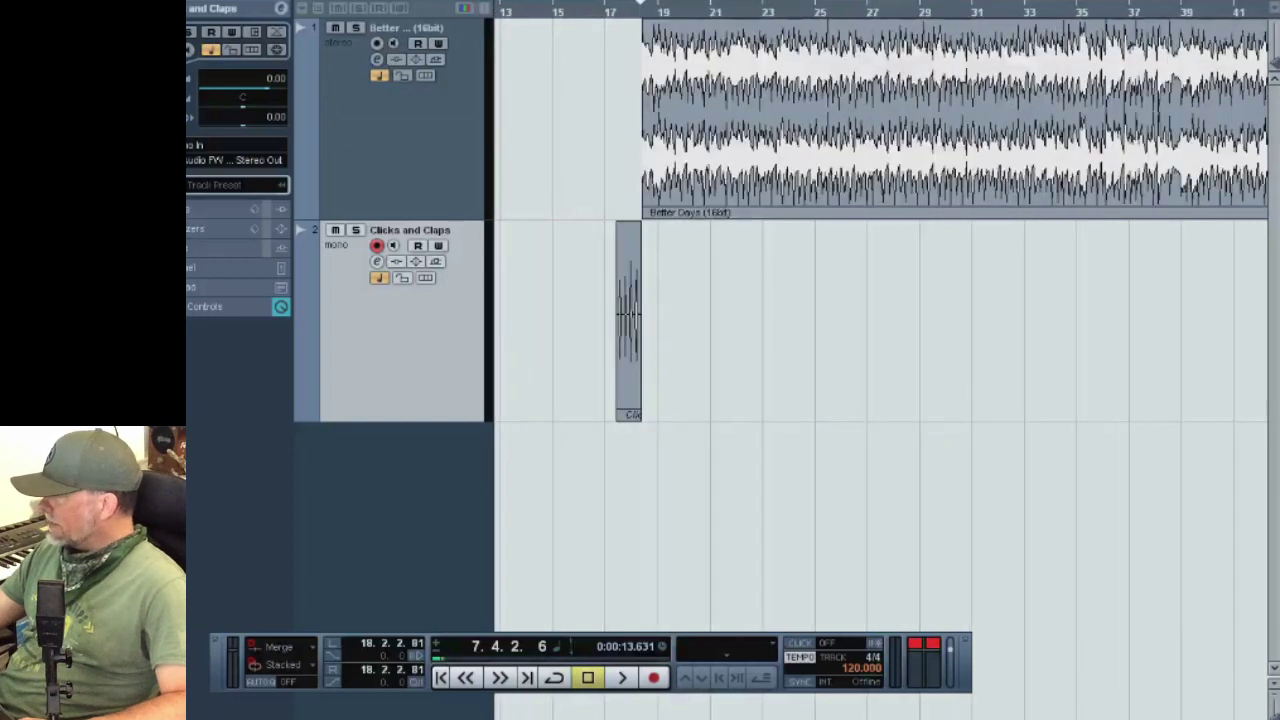
drag(603, 437, 684, 272)
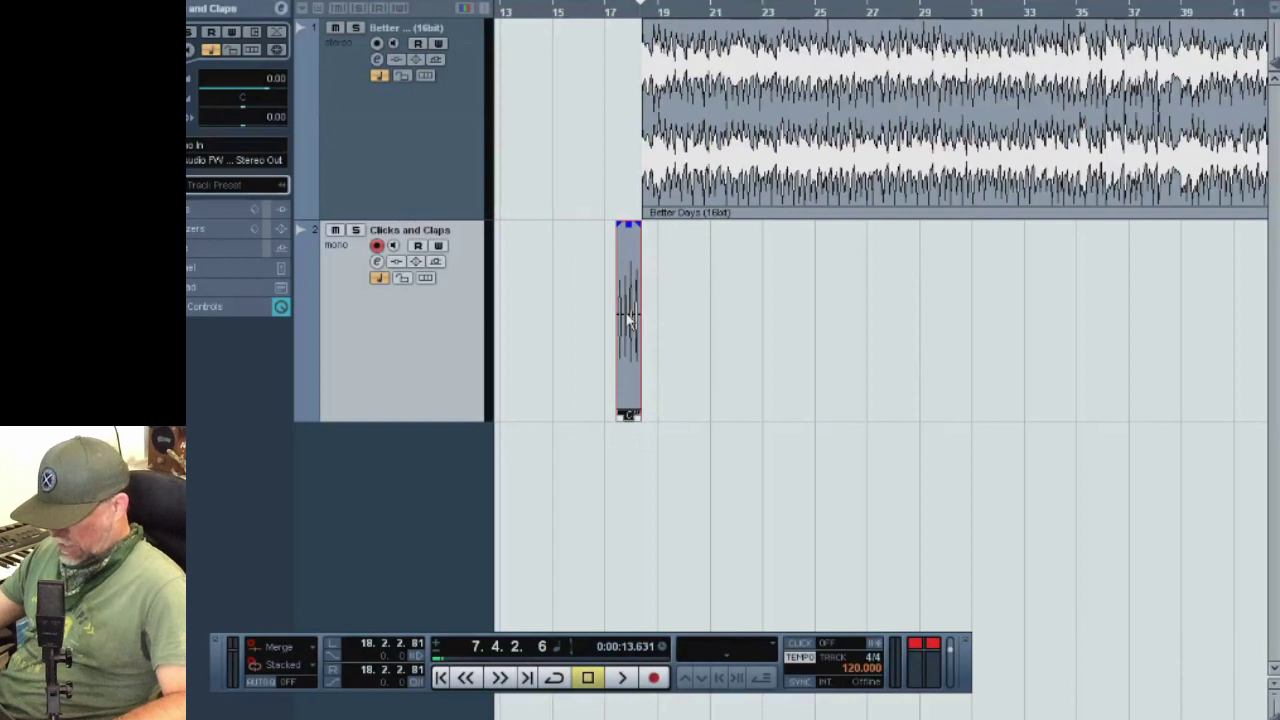
drag(628, 318, 1153, 335)
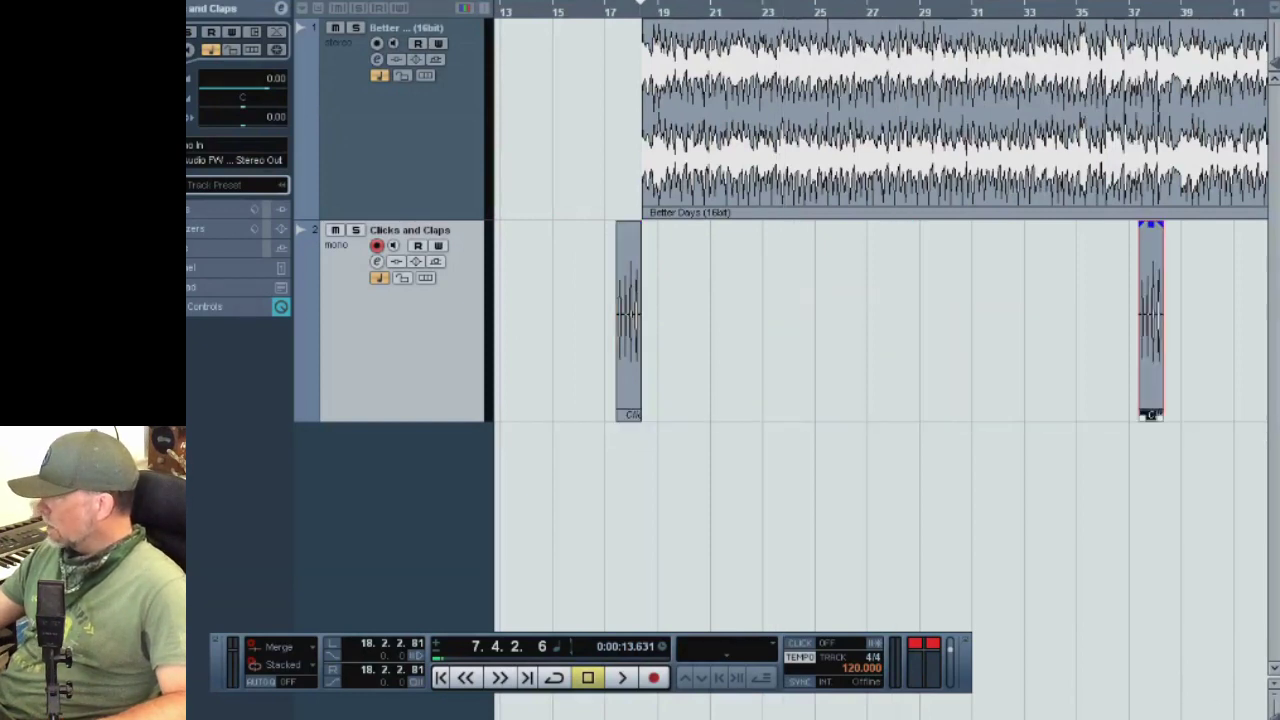
scroll(616, 413, right, 6)
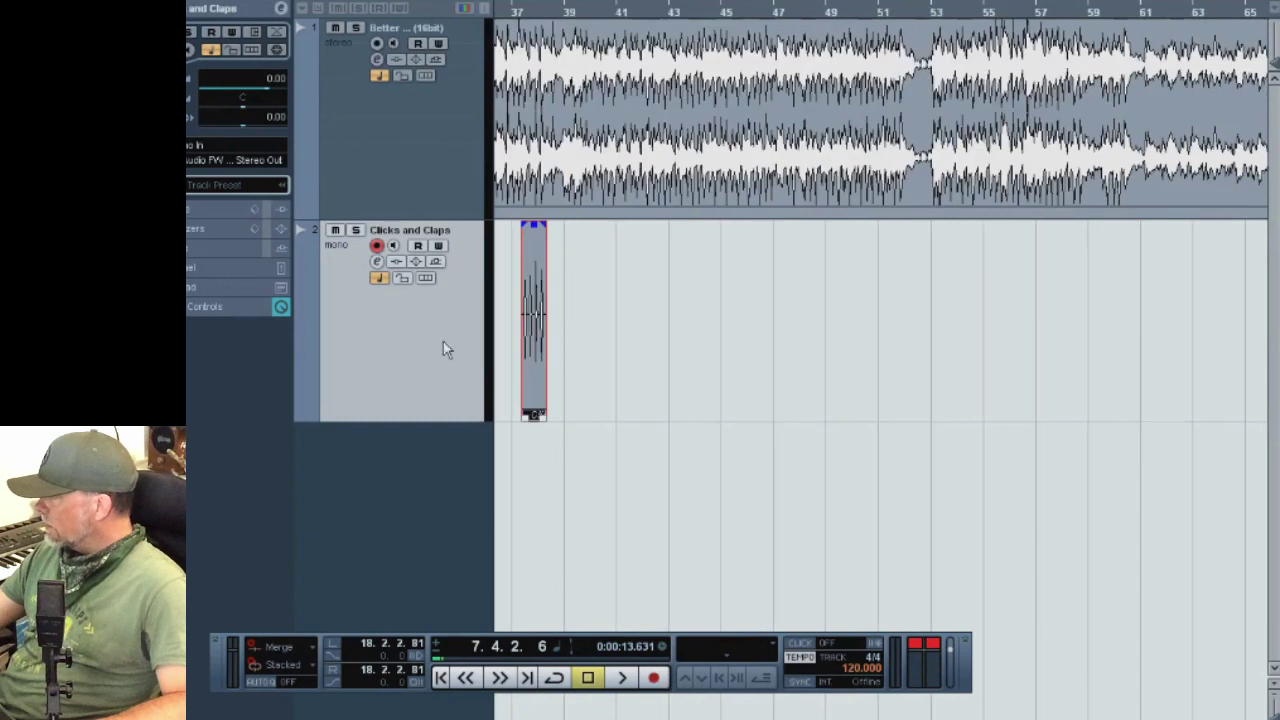
drag(533, 325, 928, 312)
Extend the copied clip's end to include a fifth click and shift the clip so that click meets the song's re-entry in bar 53
click(914, 14)
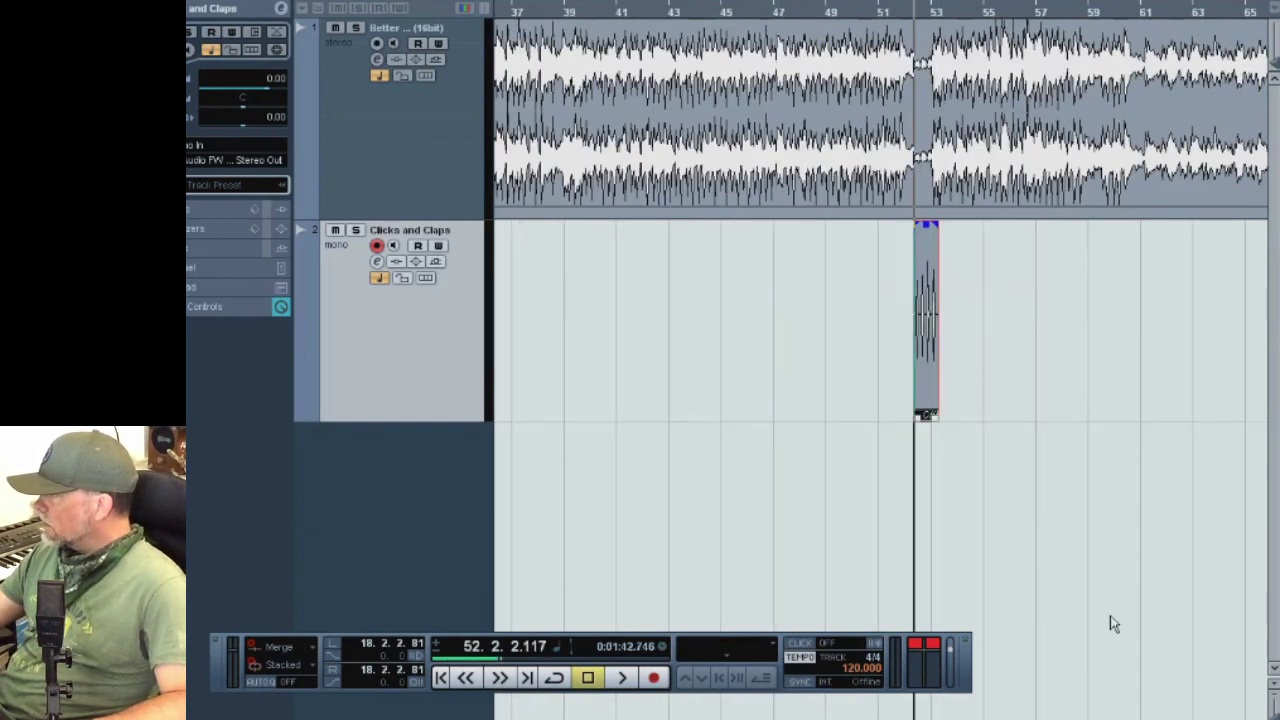
key(h)
key(h)
key(h)
key(h)
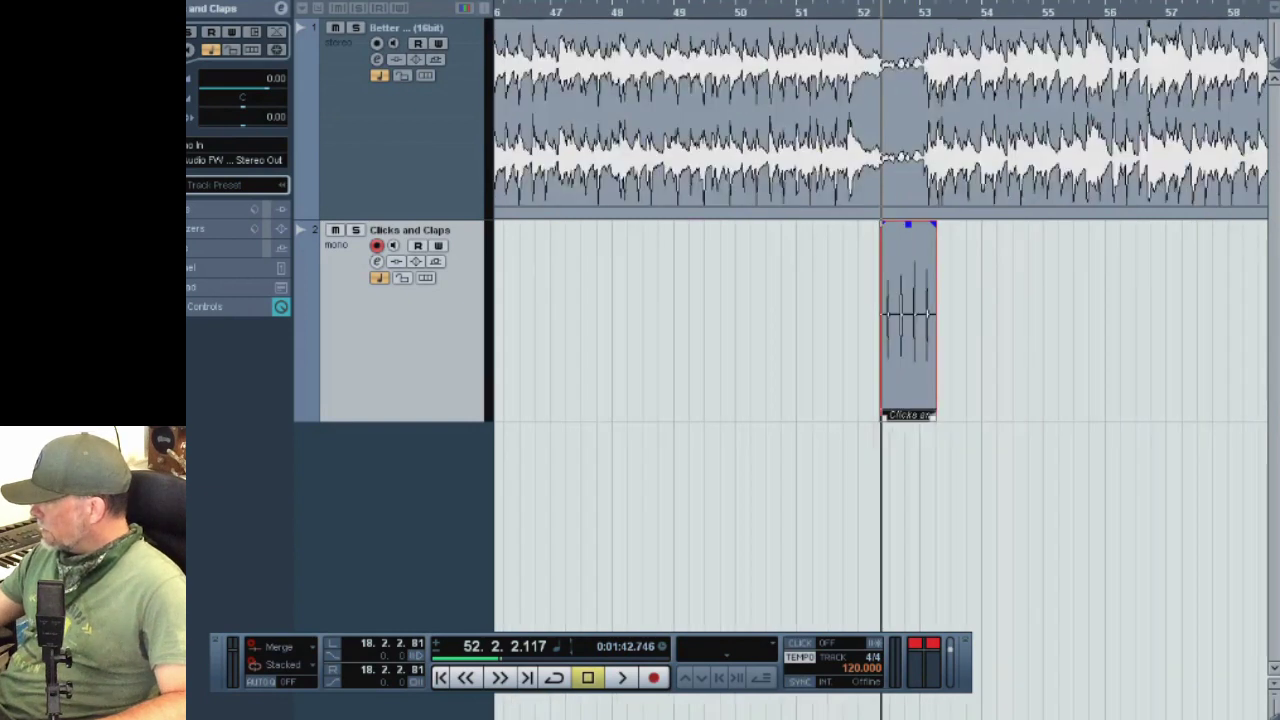
drag(989, 343, 849, 330)
drag(951, 420, 1121, 417)
drag(783, 333, 882, 332)
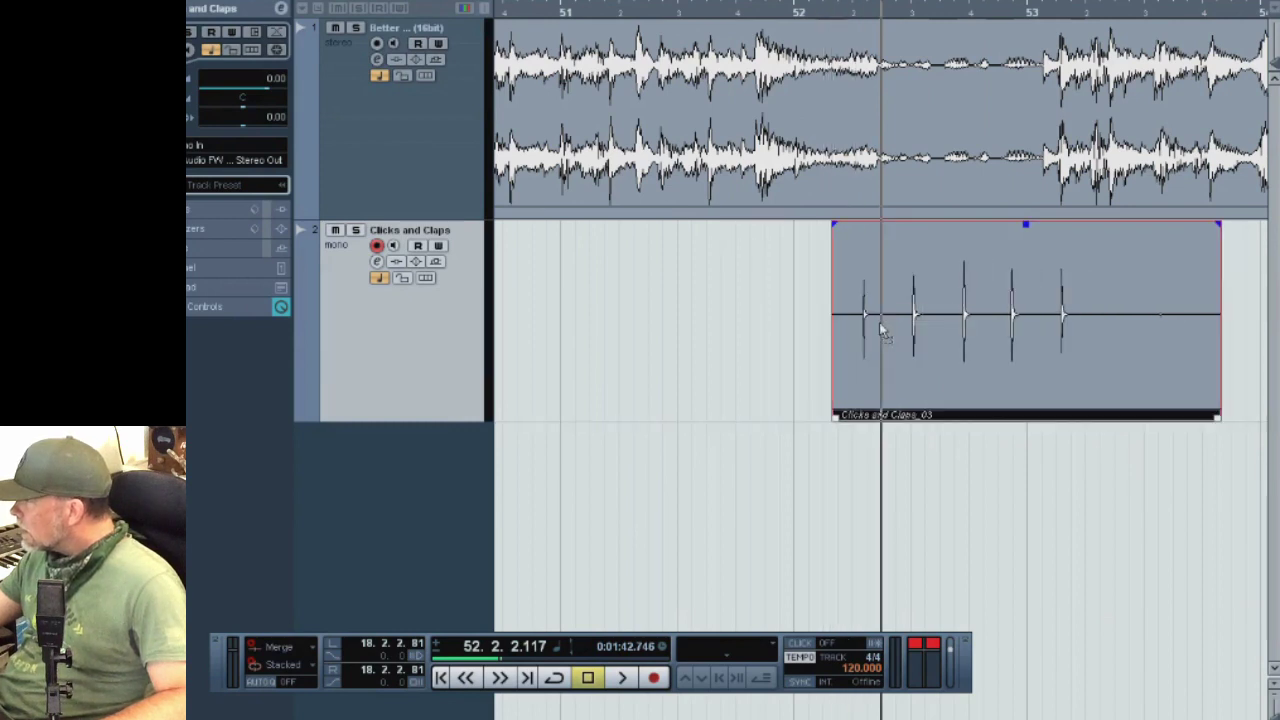
Set the cursor to the song's beat at 53.1.3.42 and fine-align the copied clip's fifth click with it
click(1058, 20)
click(1061, 20)
key(h)
key(h)
key(h)
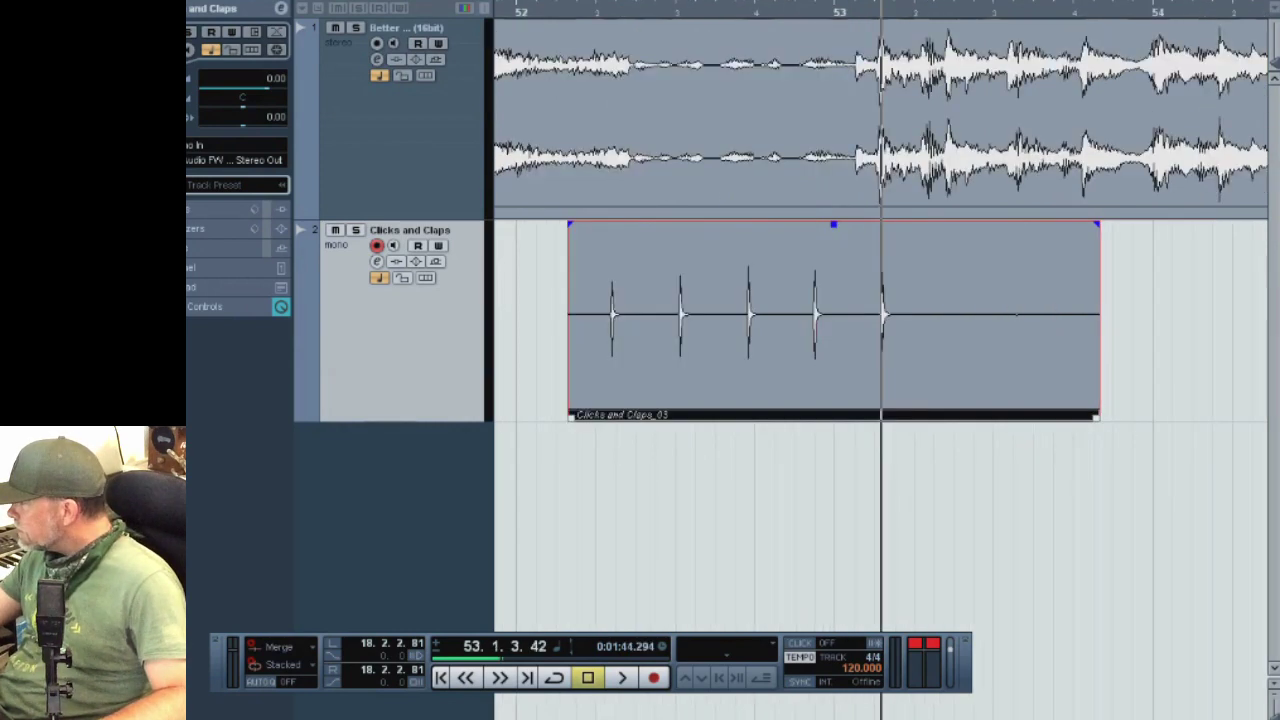
drag(1077, 380, 1061, 365)
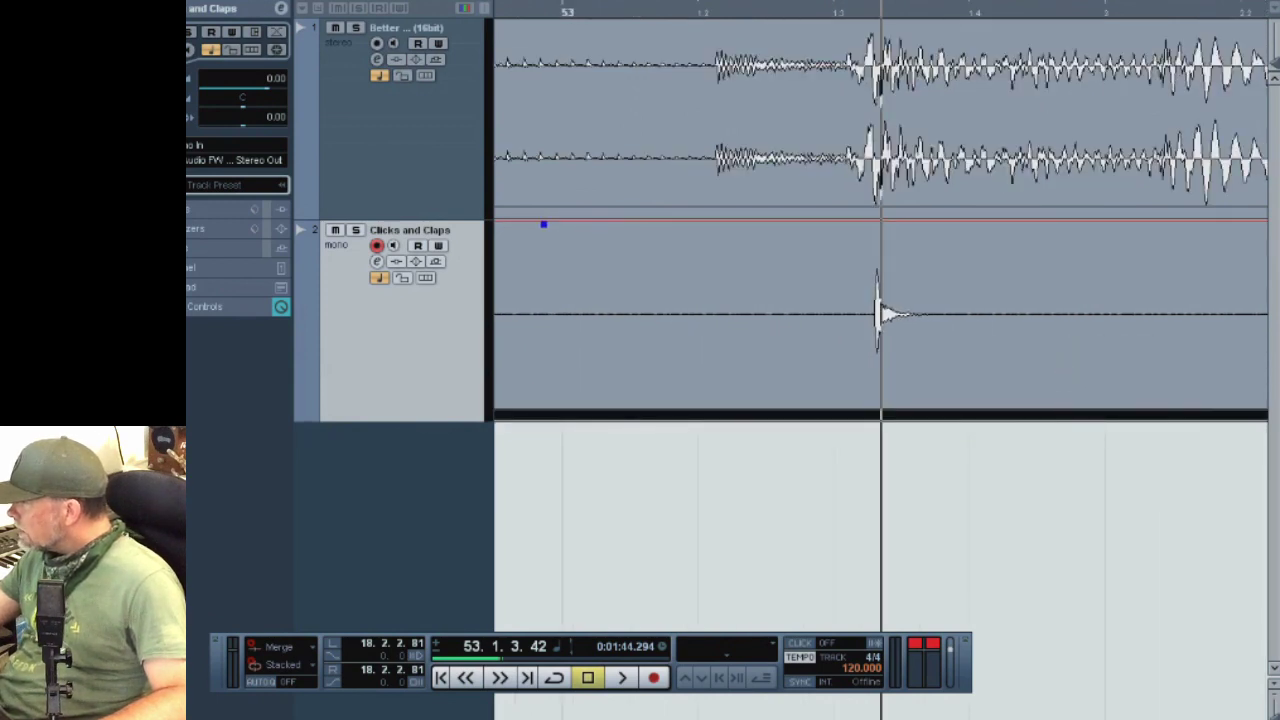
Extend the copied clip's start to include two more clicks late in bar 51 and play the passage from bar 51
key(g)
key(g)
drag(755, 420, 701, 421)
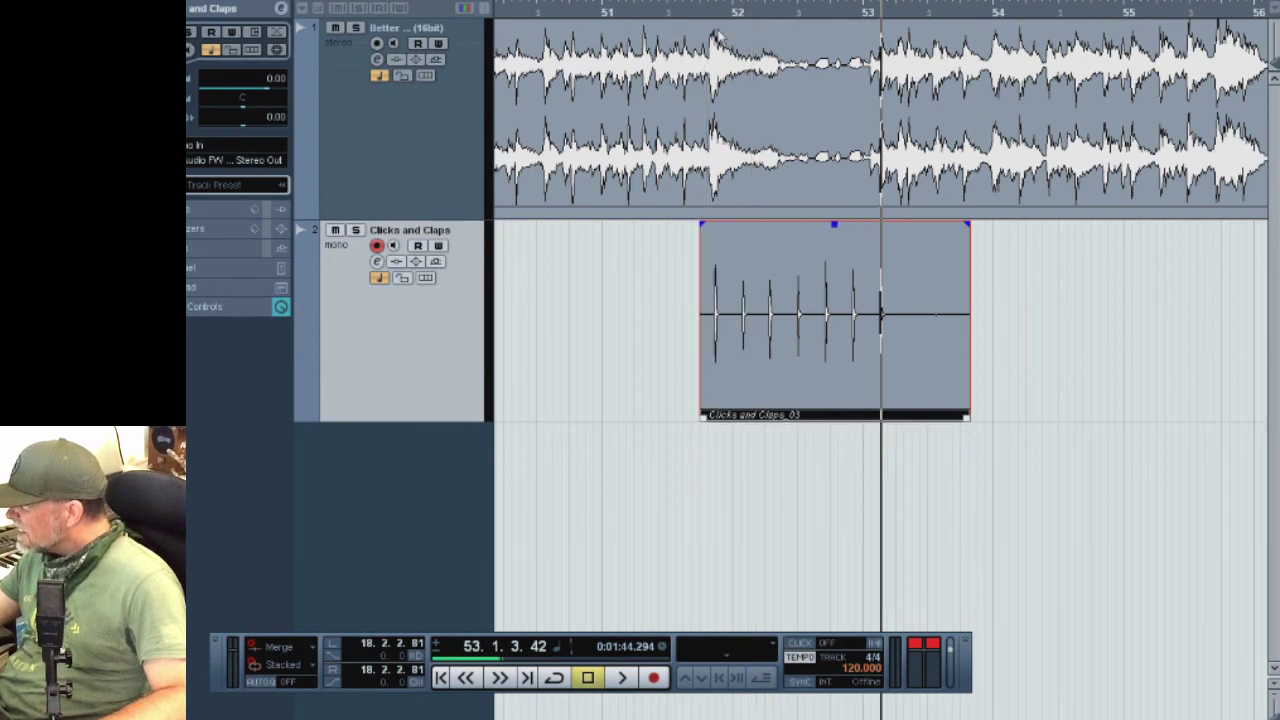
click(610, 12)
key(space)
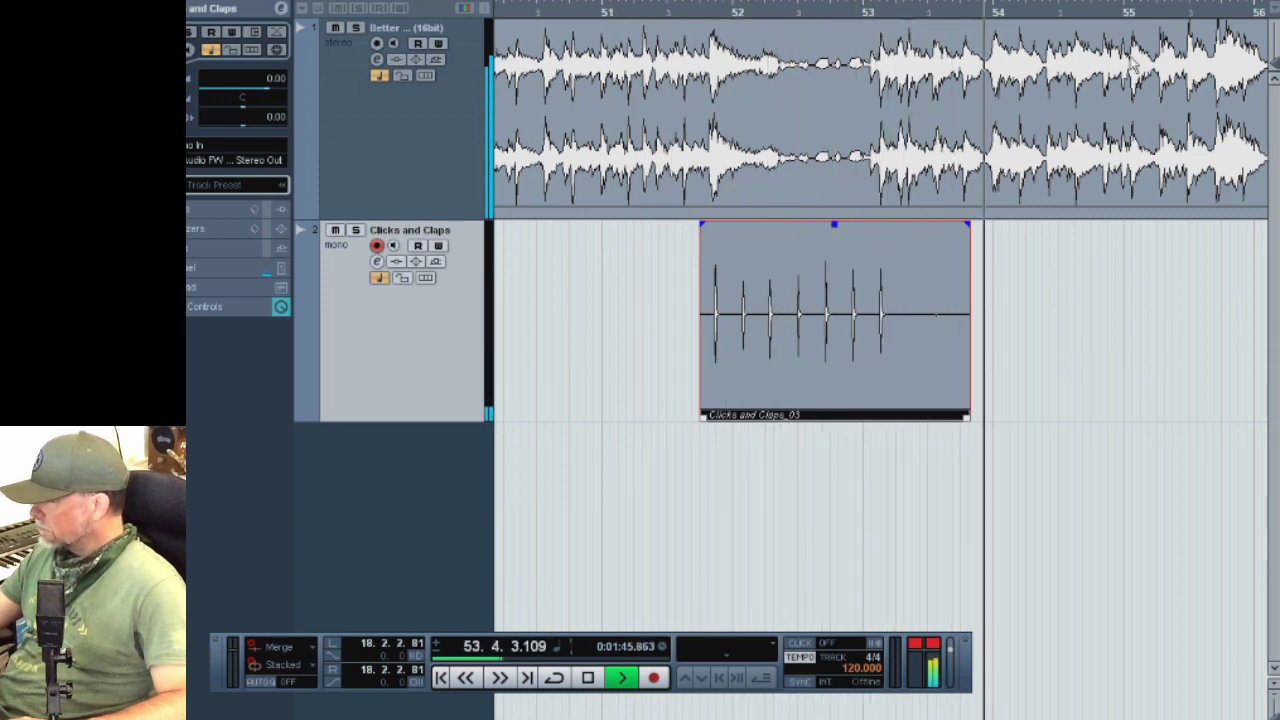
key(space)
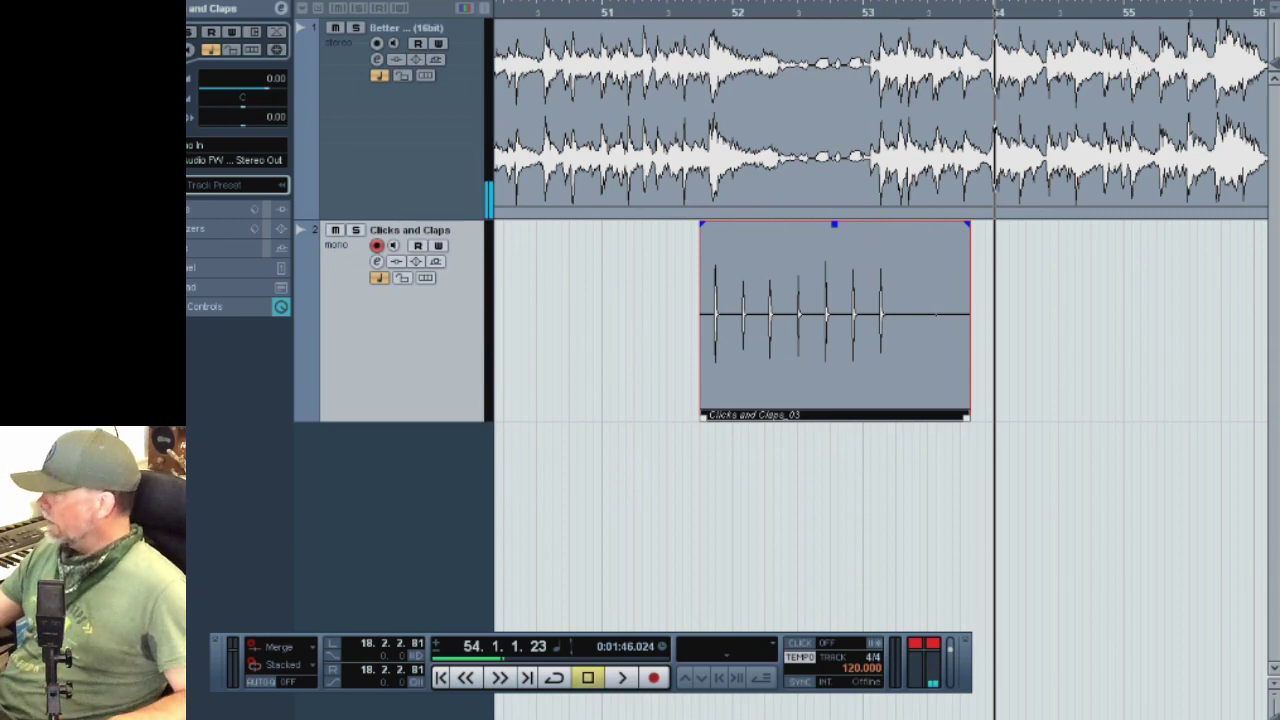
Play the count-in clips near bar 2 and set the cursor at 17.3.2.99, just before the song's start
key(g)
key(g)
key(g)
key(g)
key(g)
key(g)
key(g)
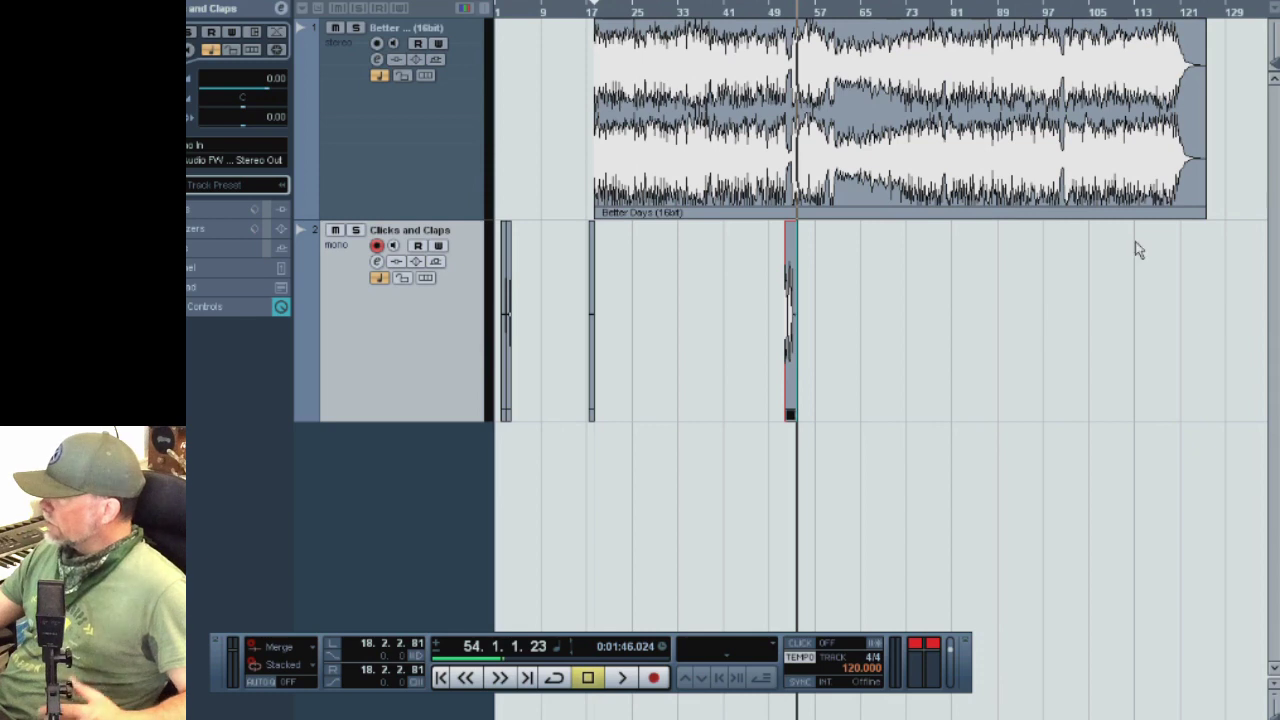
double_click(506, 11)
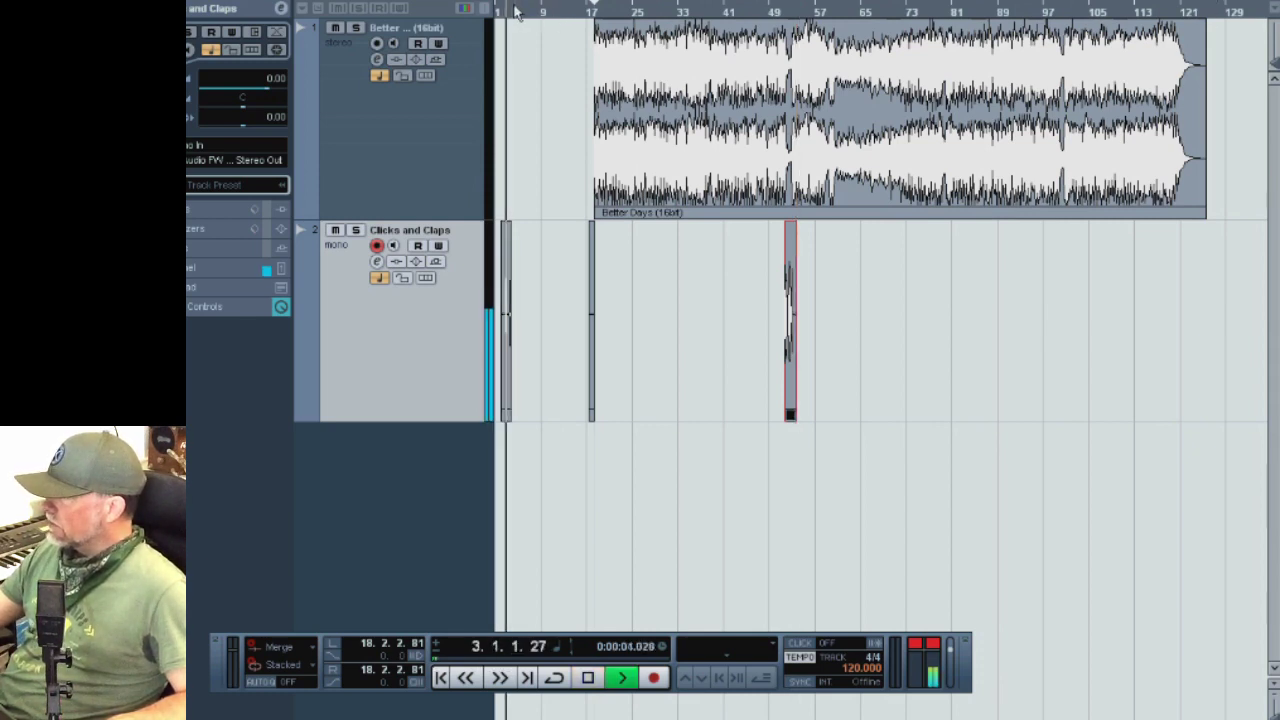
key(space)
click(591, 11)
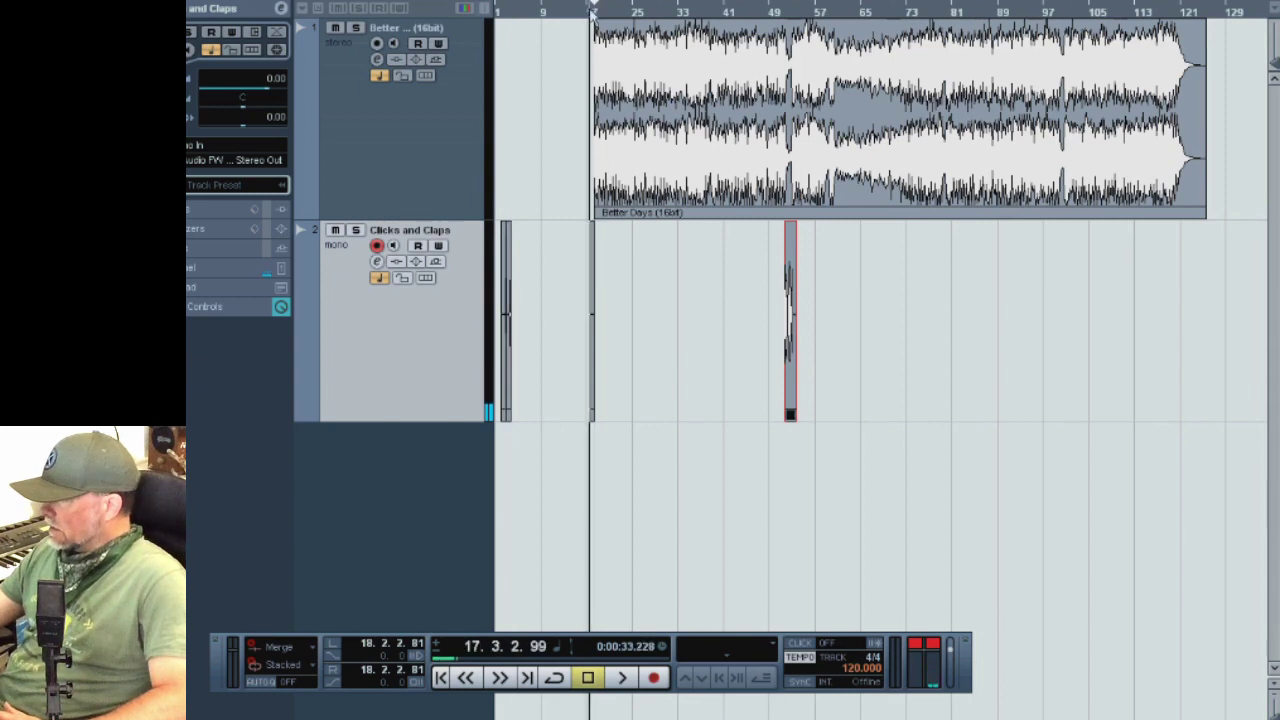
drag(591, 11, 1208, 34)
drag(594, 12, 500, 10)
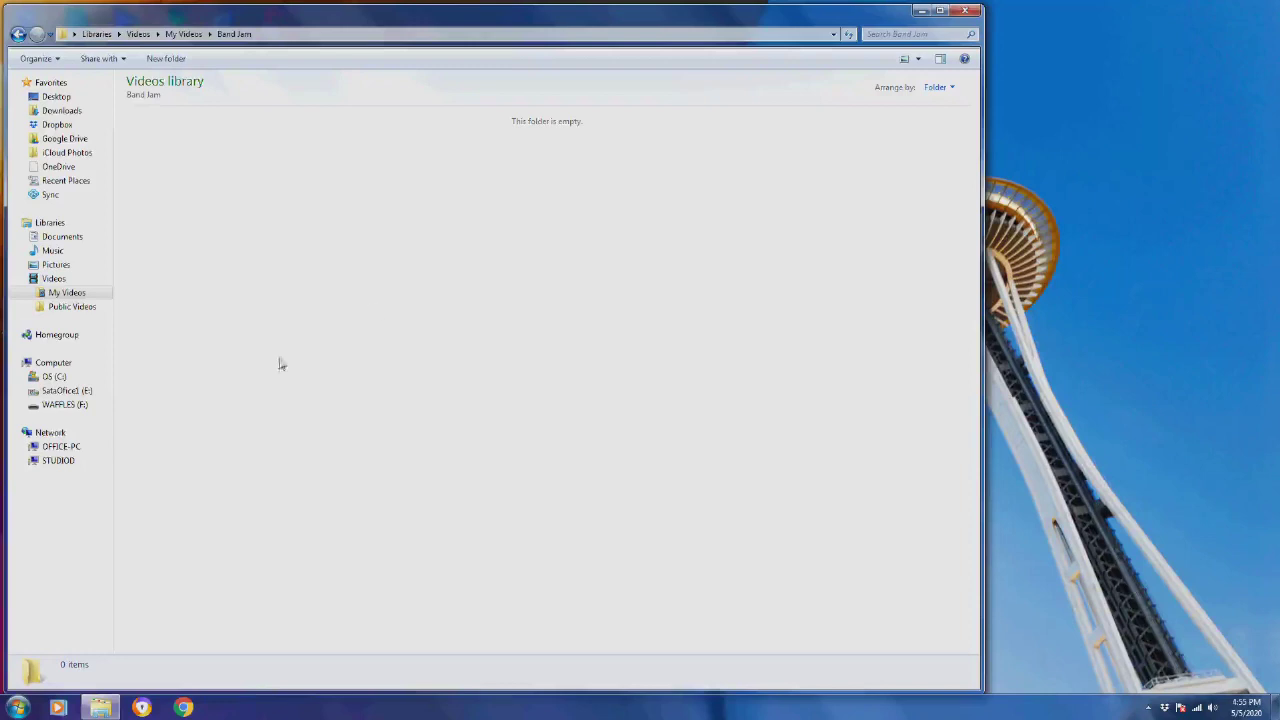
In Windows Explorer, create a folder named Band Jam in the current video folder and open it
right_click(174, 187)
mouse_move(266, 349)
click(337, 345)
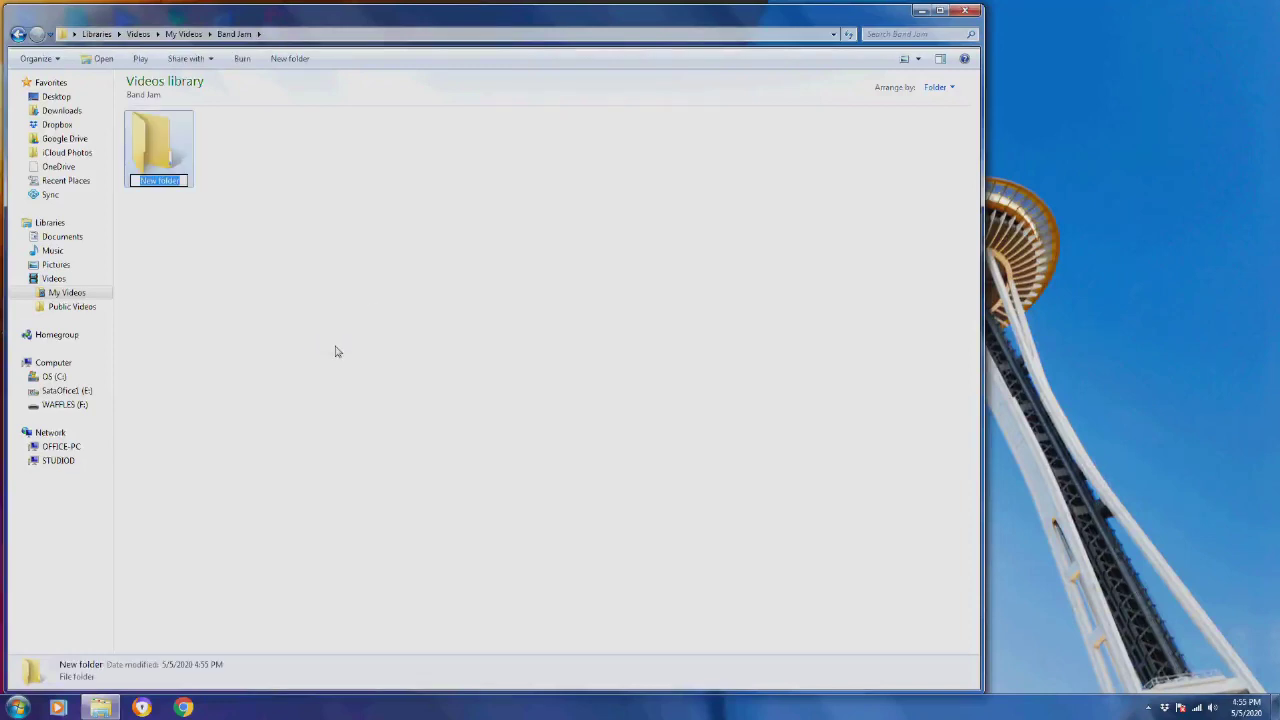
text(Band Jam)
click(243, 174)
double_click(162, 152)
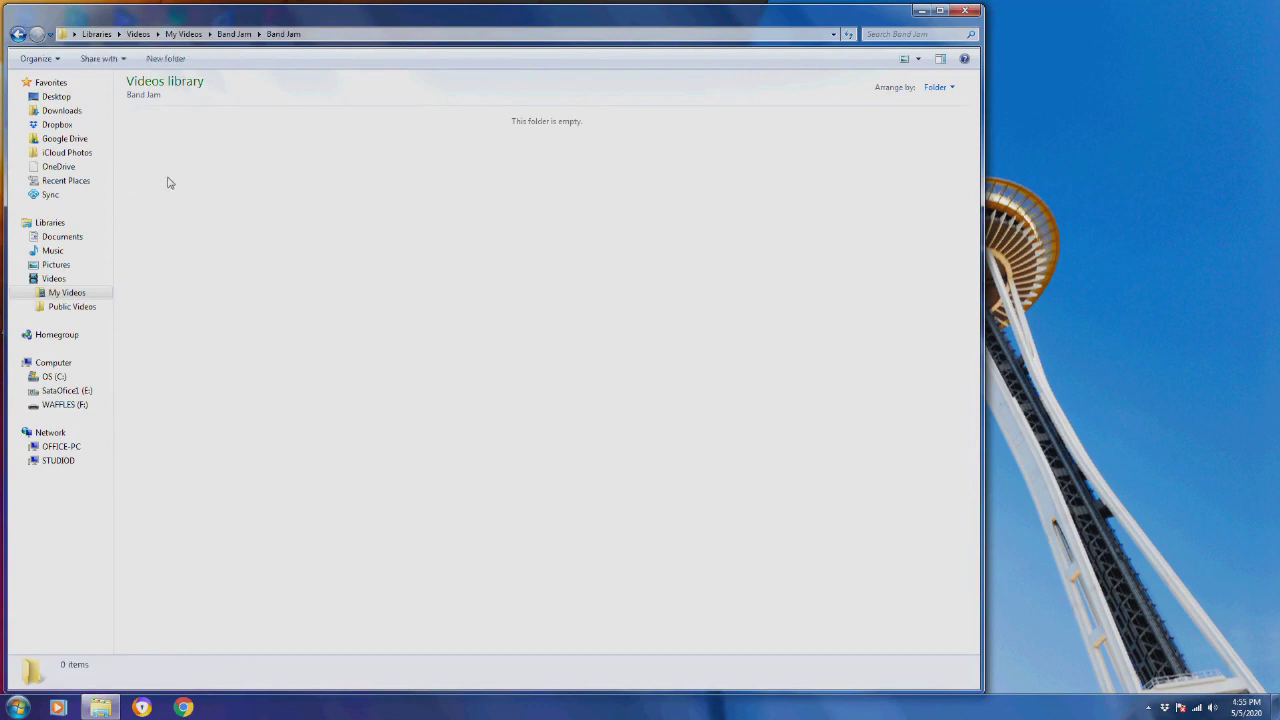
Create a subfolder named Assets inside the new Band Jam folder and open it
right_click(169, 183)
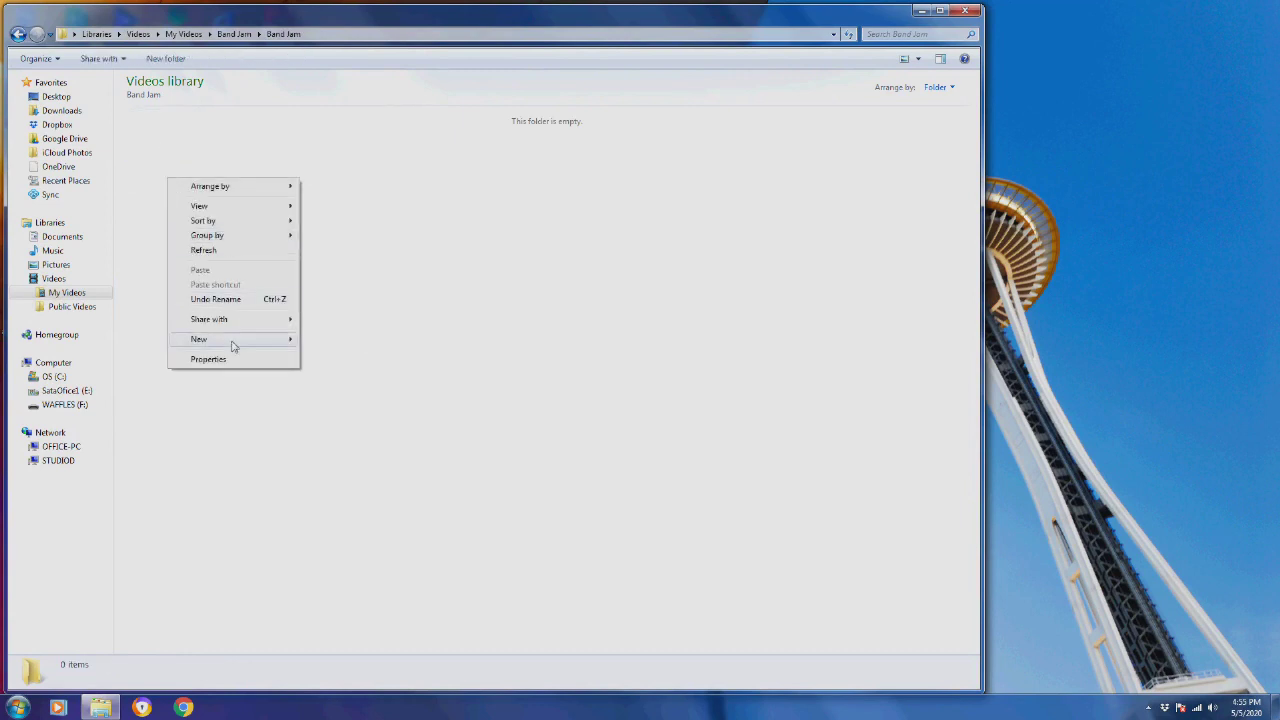
mouse_move(278, 341)
click(331, 340)
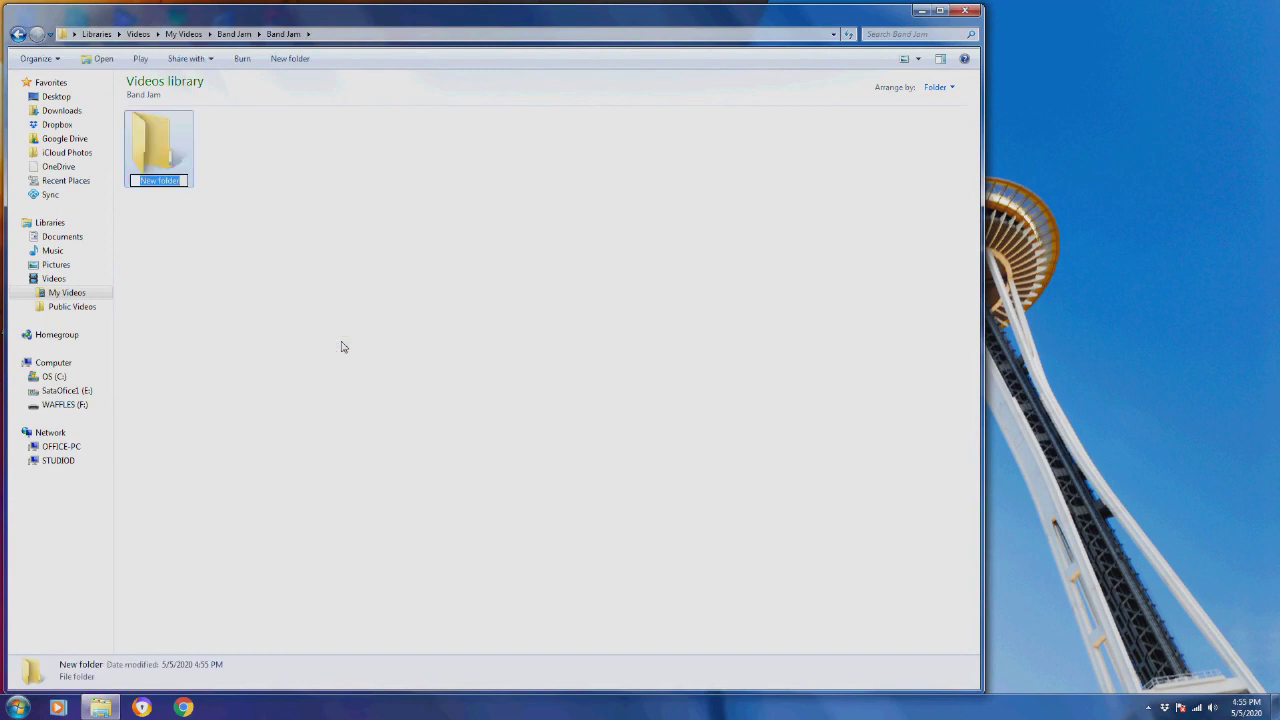
text(Assets)
click(297, 295)
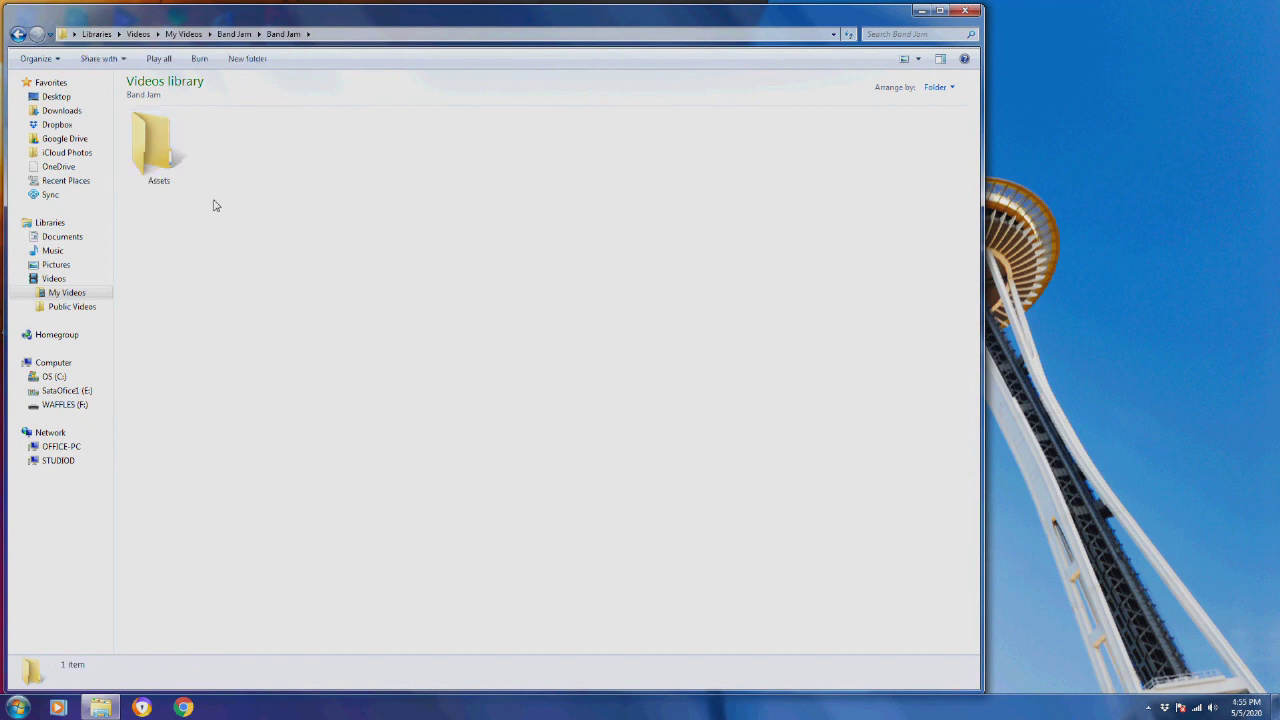
double_click(165, 160)
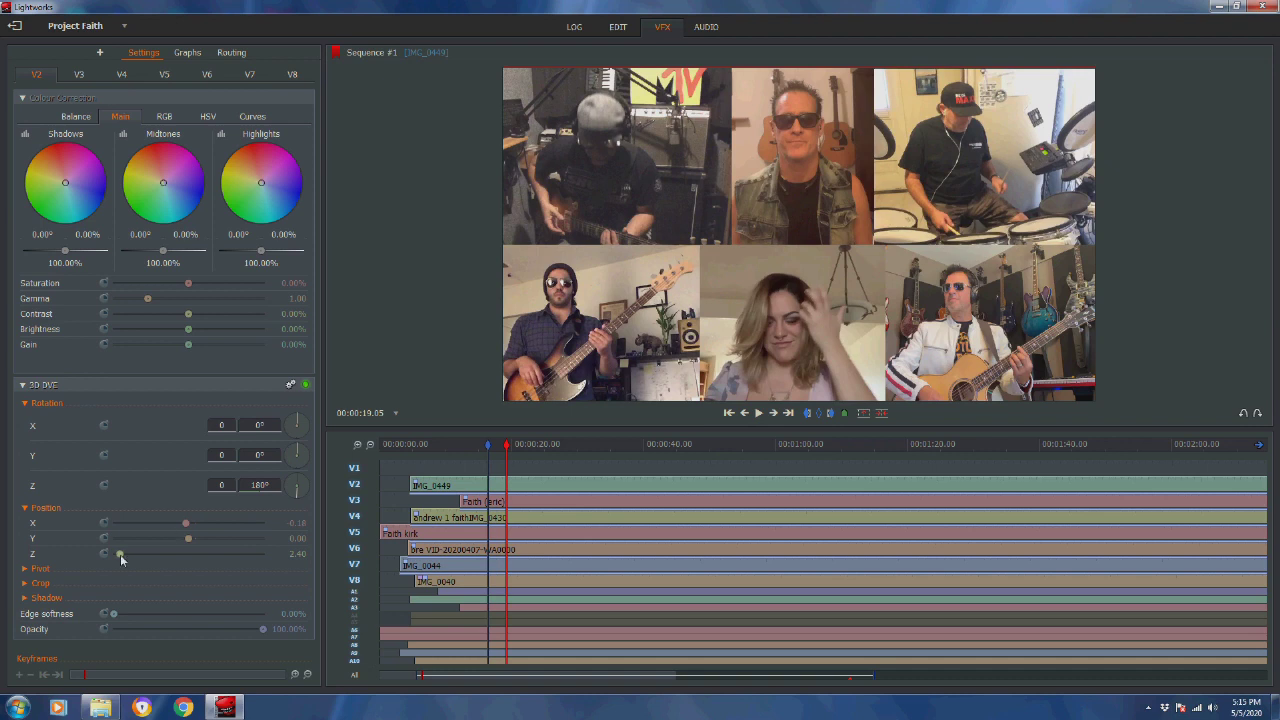
In Lightworks, set the 3D DVE Z position of V2 to about 2.55 and V3 to about 3.01, and reposition V3 in the collage
drag(120, 554, 143, 556)
drag(145, 556, 122, 574)
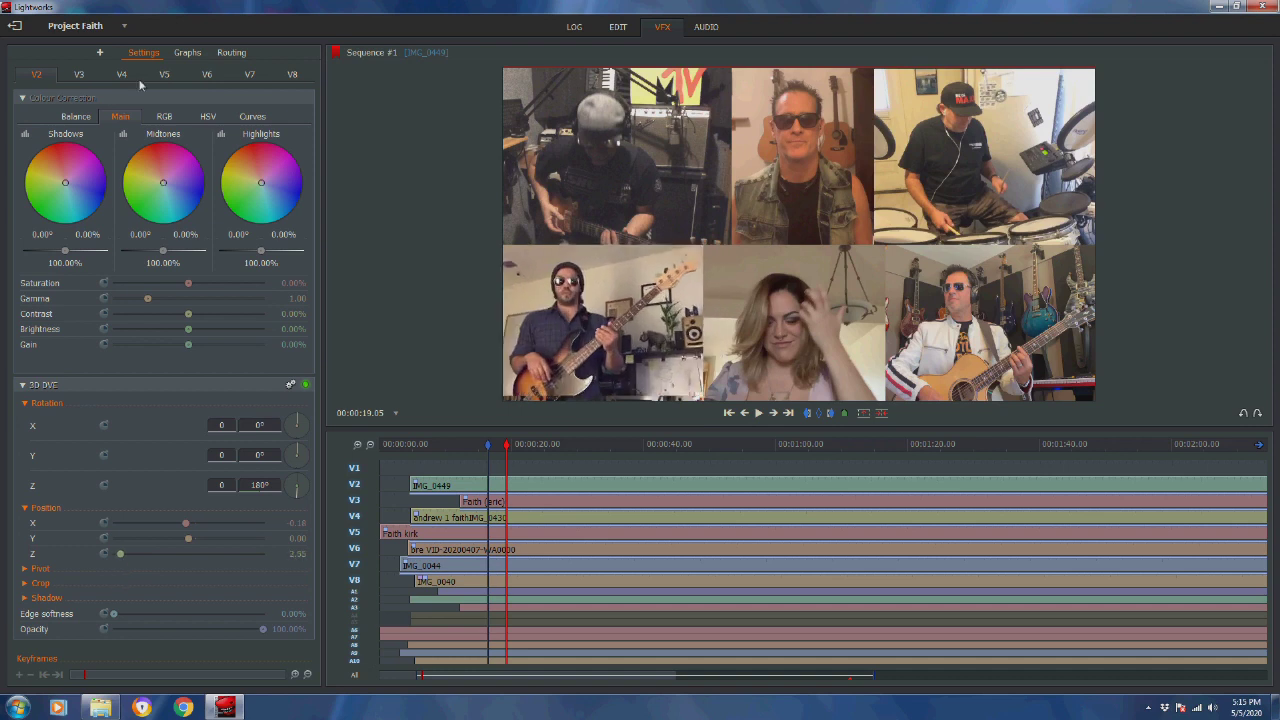
click(80, 78)
drag(141, 555, 122, 566)
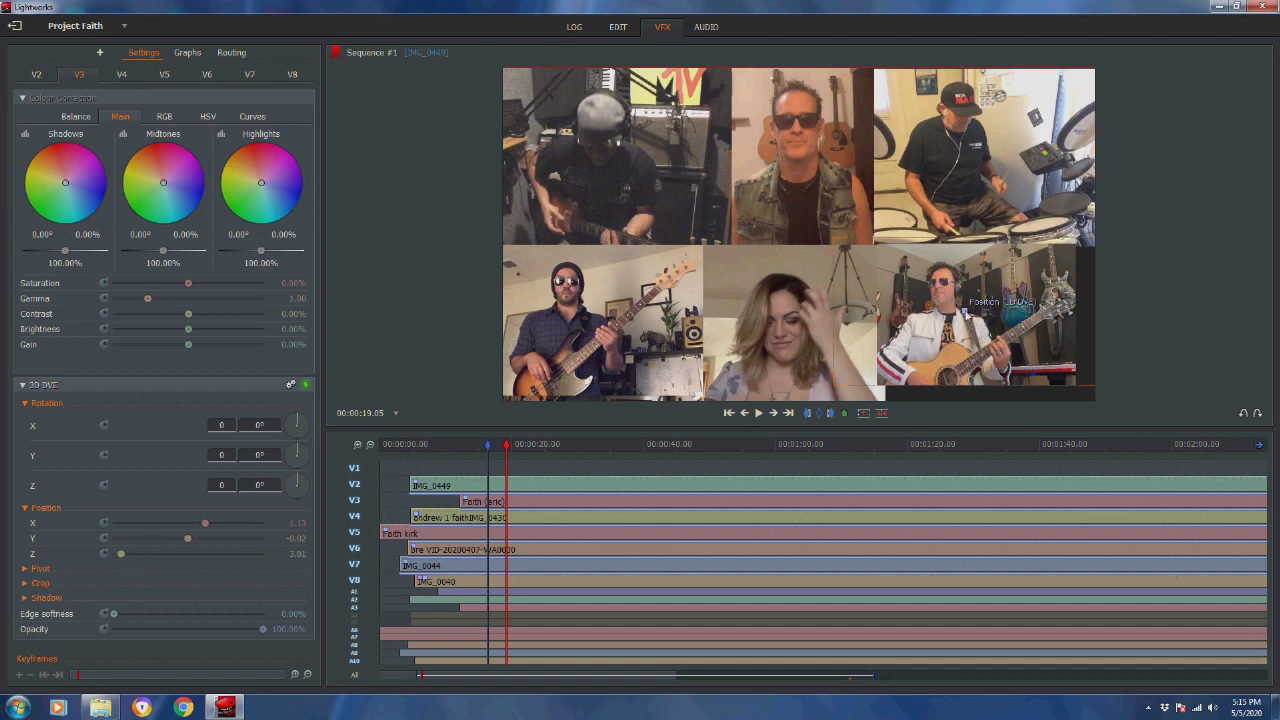
mouse_move(966, 313)
mouse_down()
mouse_move(895, 298)
mouse_move(838, 233)
mouse_move(735, 215)
mouse_move(720, 235)
mouse_move(810, 255)
mouse_move(860, 247)
mouse_move(828, 195)
mouse_move(745, 160)
mouse_move(776, 255)
mouse_move(865, 297)
mouse_move(988, 318)
mouse_up()
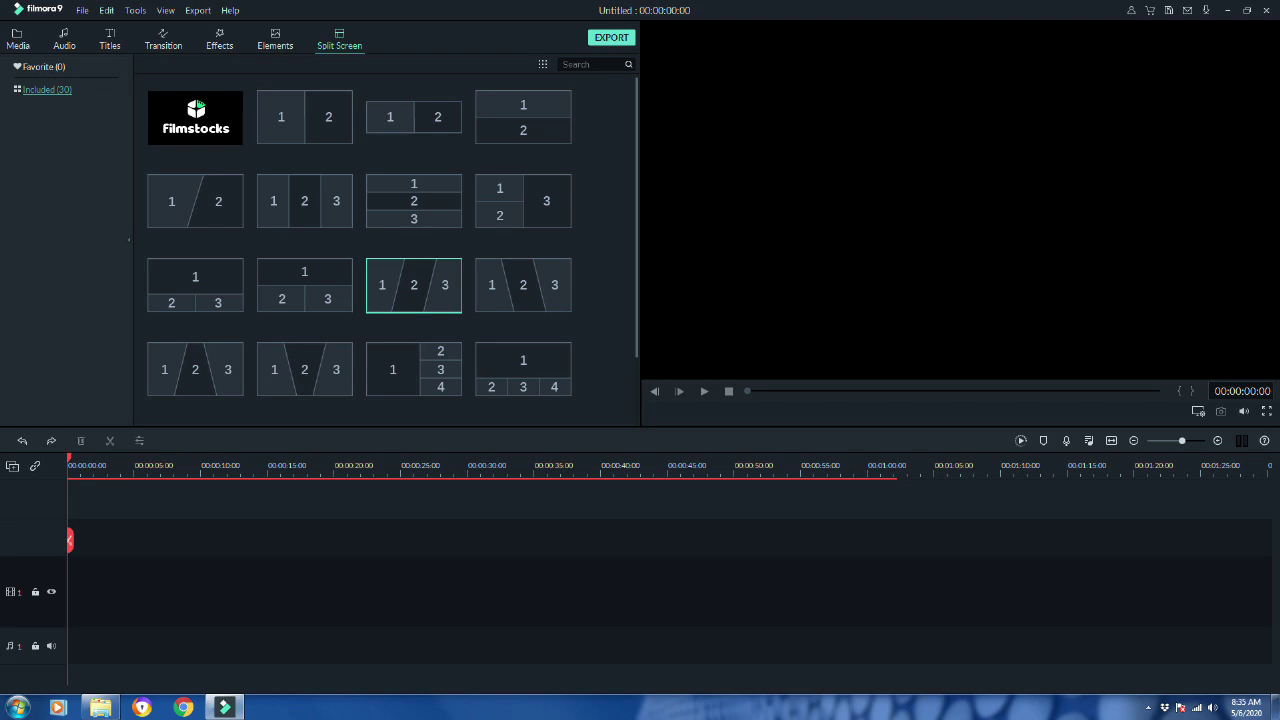